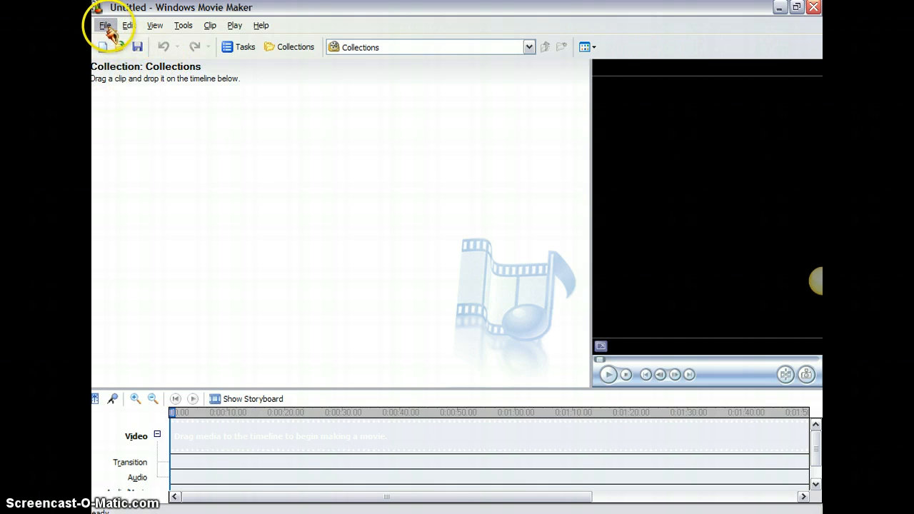
- Set up a webcam video capture named demotraining, saved in My Videos at best quality for playback on the computer
left_click(106, 27)
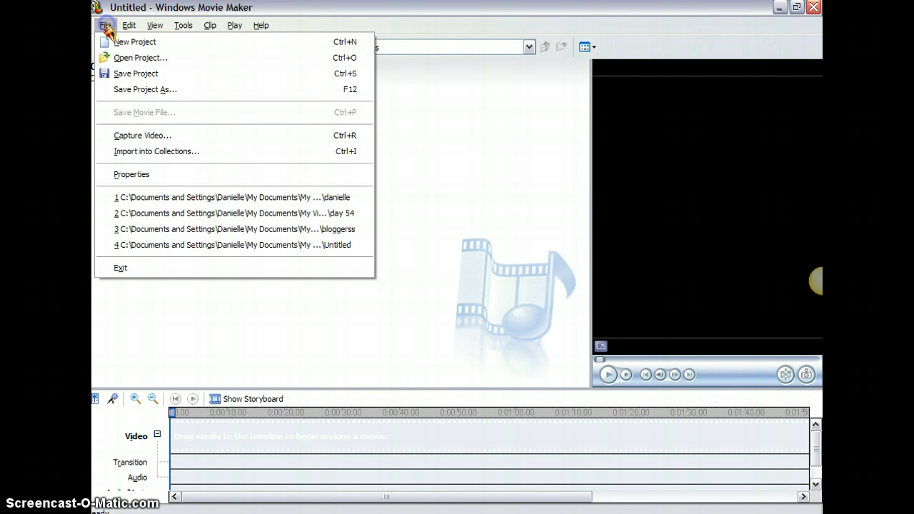
left_click(174, 137)
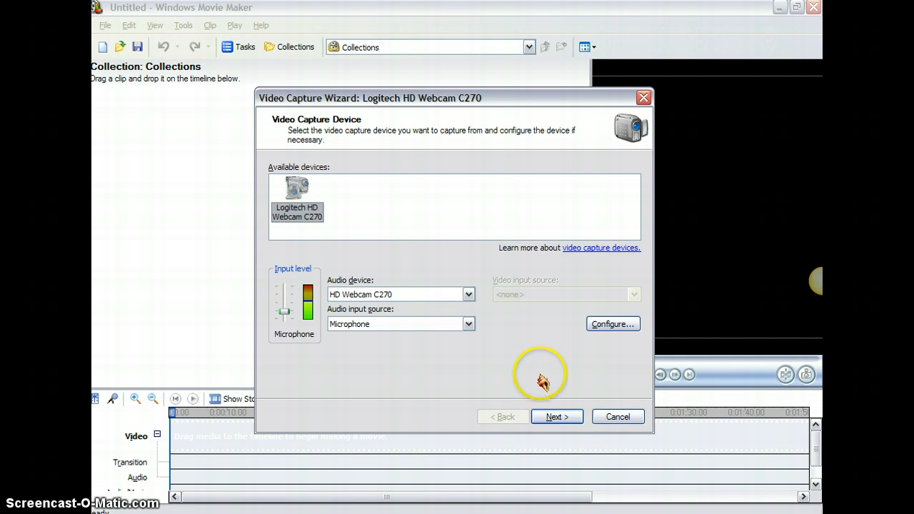
left_click(563, 421)
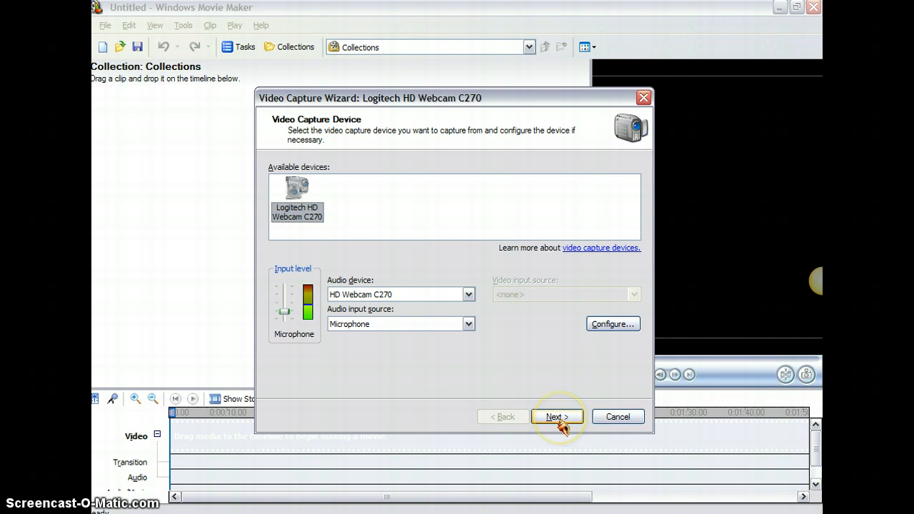
left_click(561, 423)
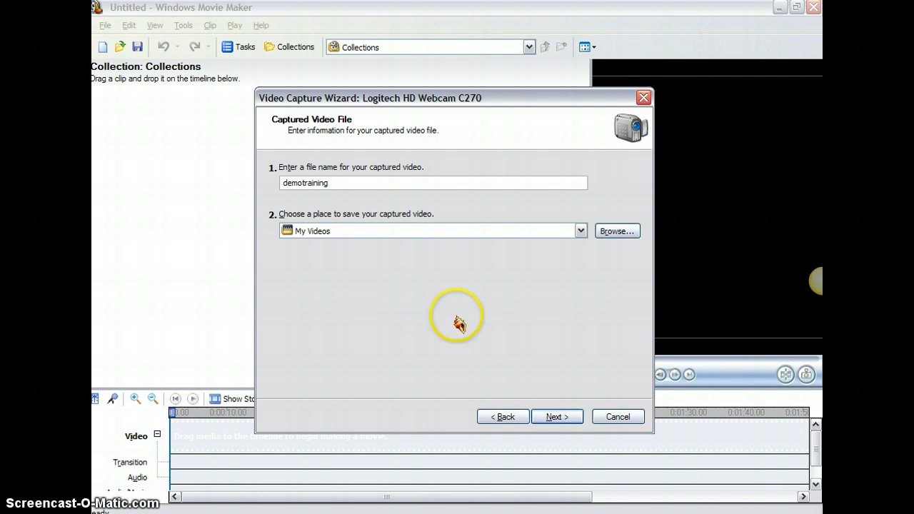
left_click(556, 417)
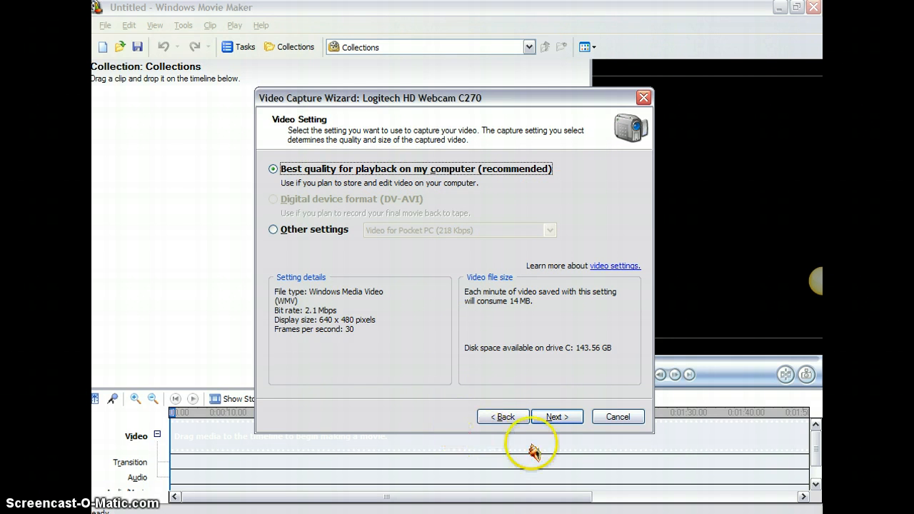
left_click(559, 421)
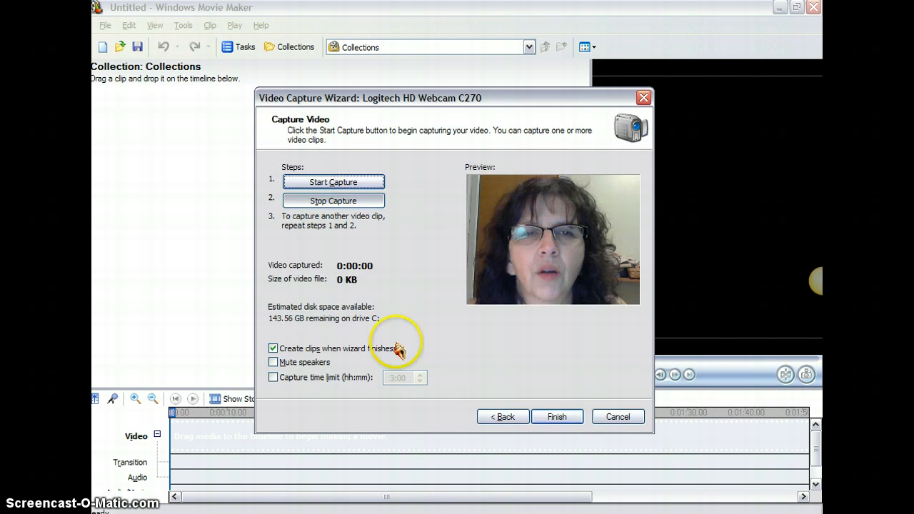
- Record two webcam segments in a row, stopping the capture after each one
left_click(336, 184)
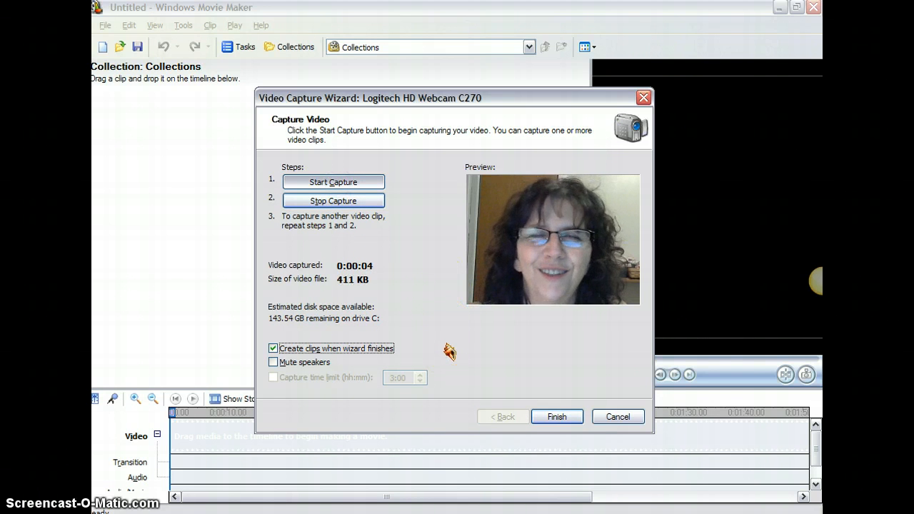
left_click(359, 206)
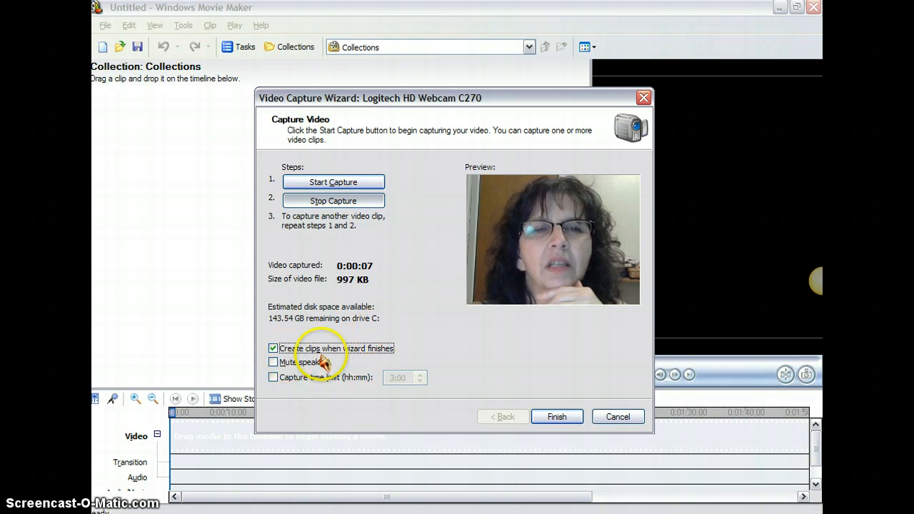
left_click(370, 187)
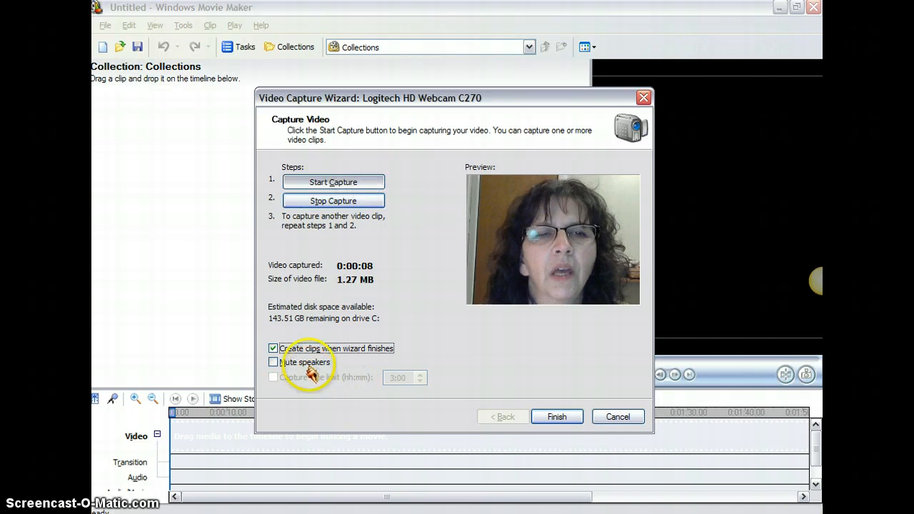
left_click(358, 379)
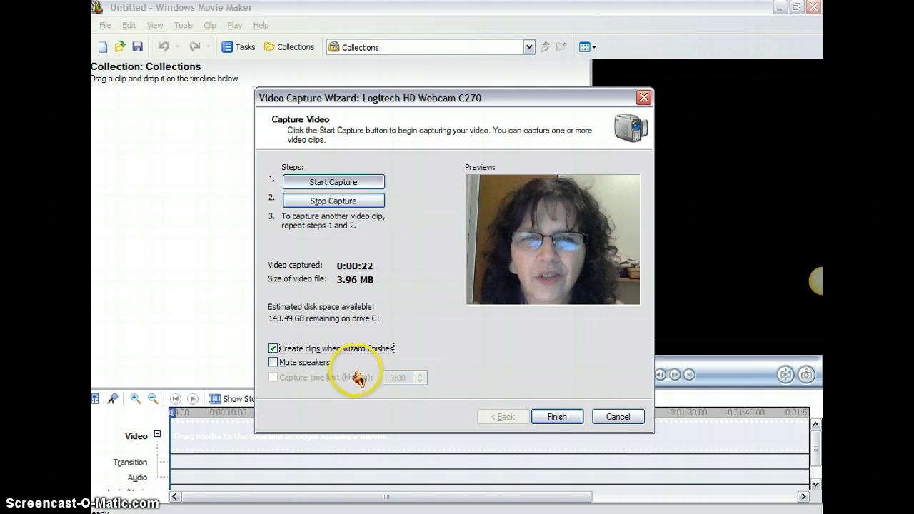
left_click(359, 203)
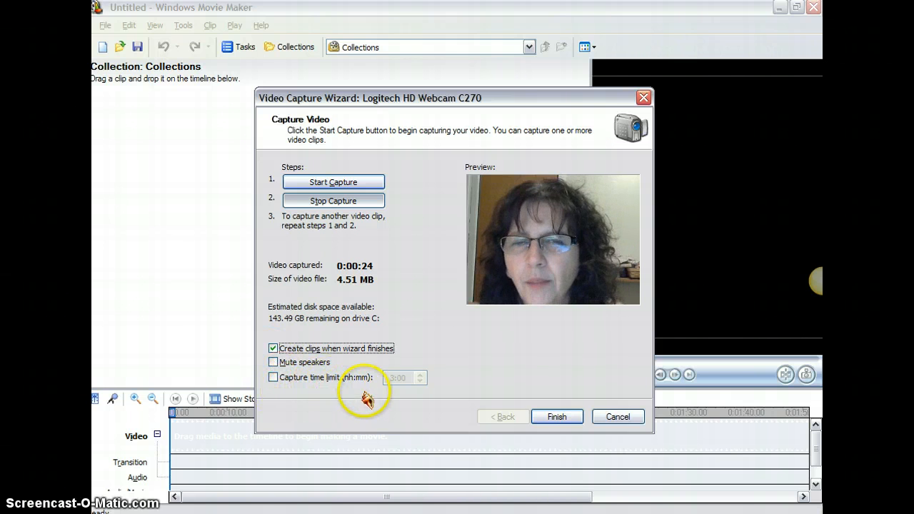
- Turn the capture time limit on and off again, and finish the wizard with clip creation enabled
left_click(273, 378)
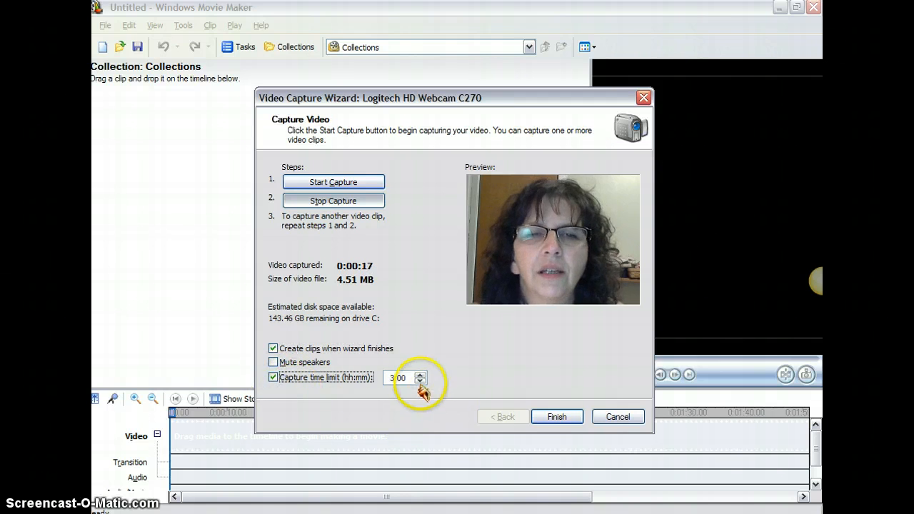
left_click(273, 381)
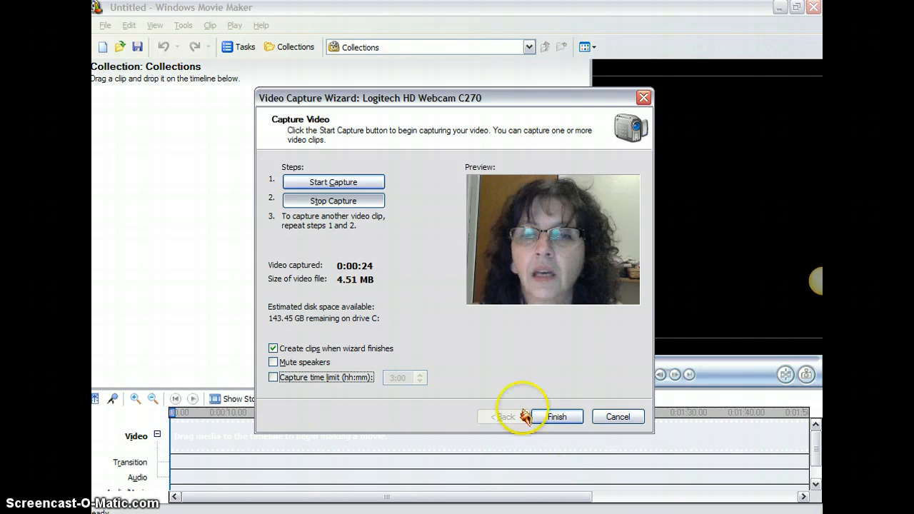
left_click(561, 422)
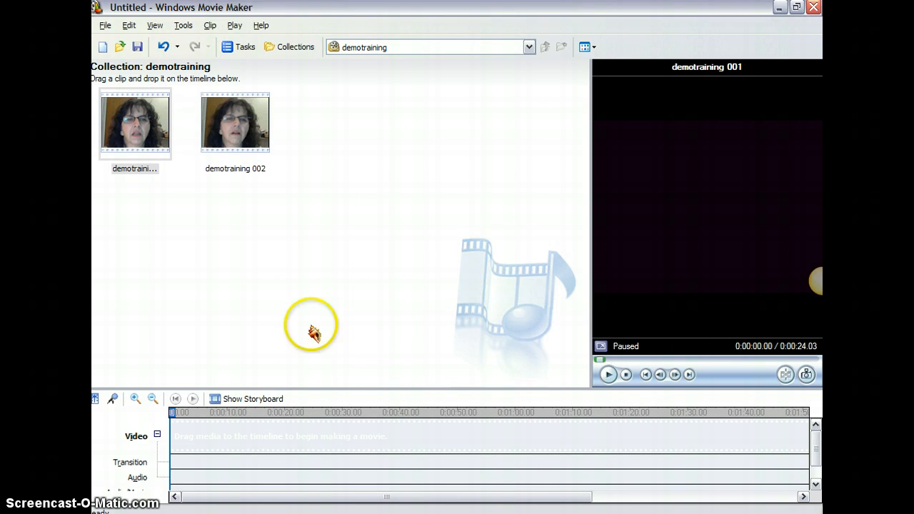
- Select both demotraining clips in the collection and place them on the timeline's video track
left_click(243, 143)
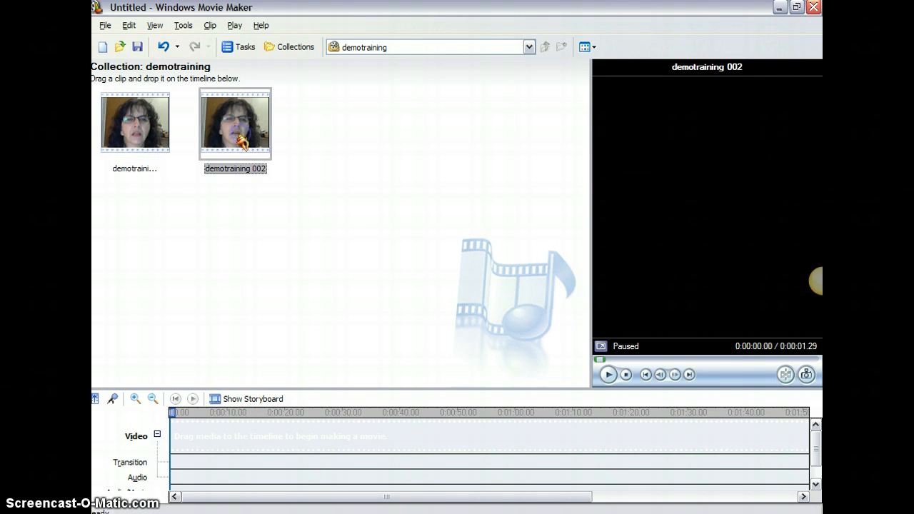
left_click(139, 145)
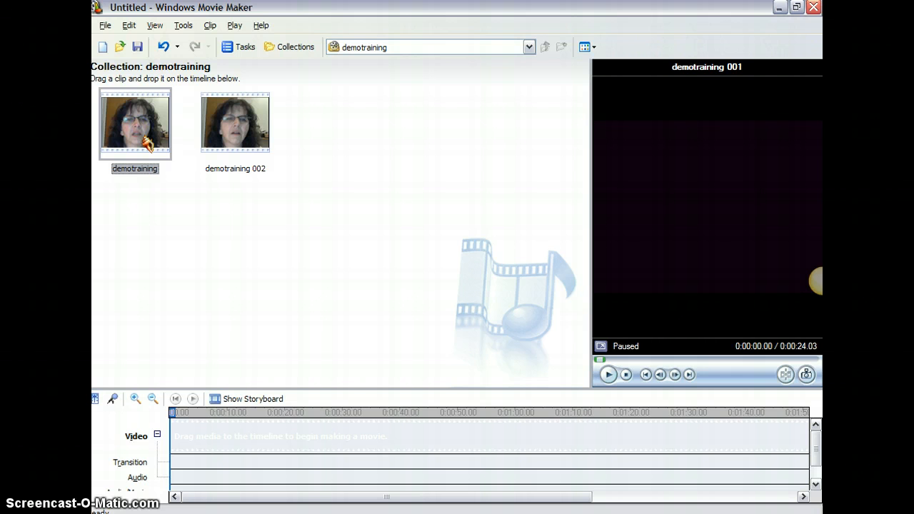
key("ctrl+a")
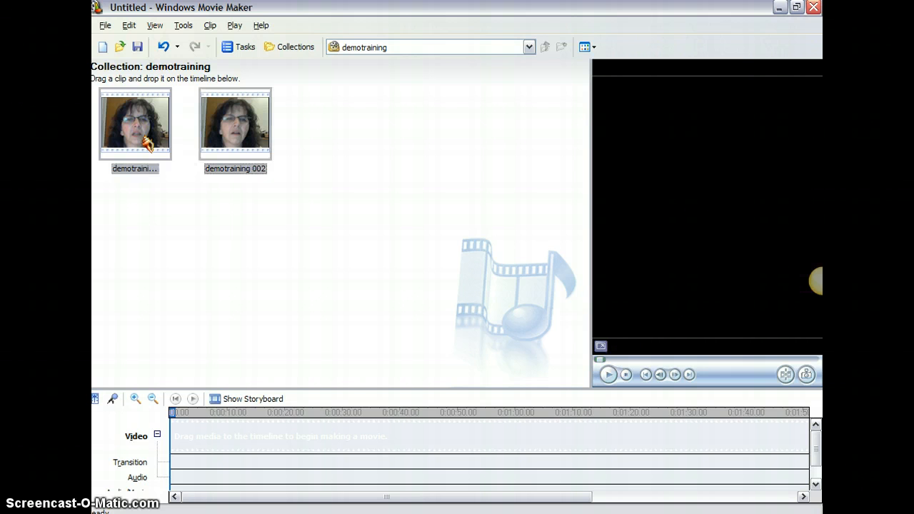
left_click_drag(135, 120, 181, 255)
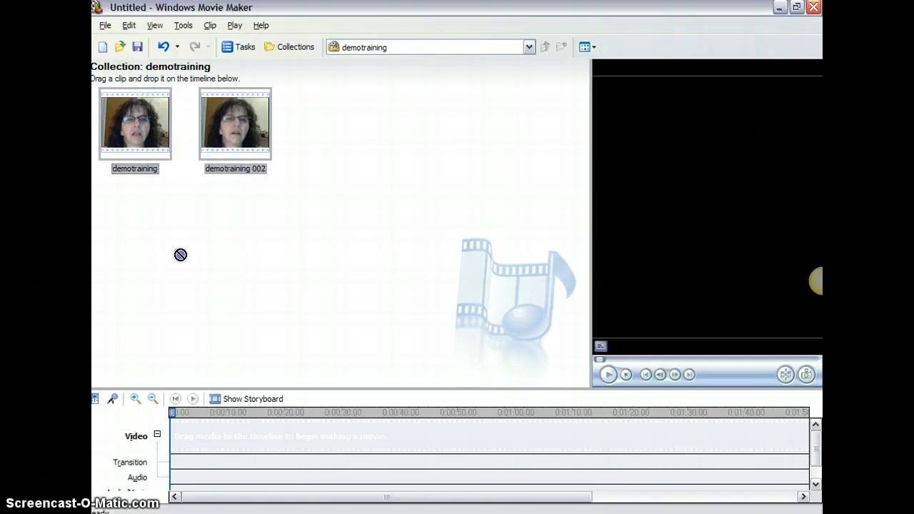
left_click_drag(231, 426, 230, 430)
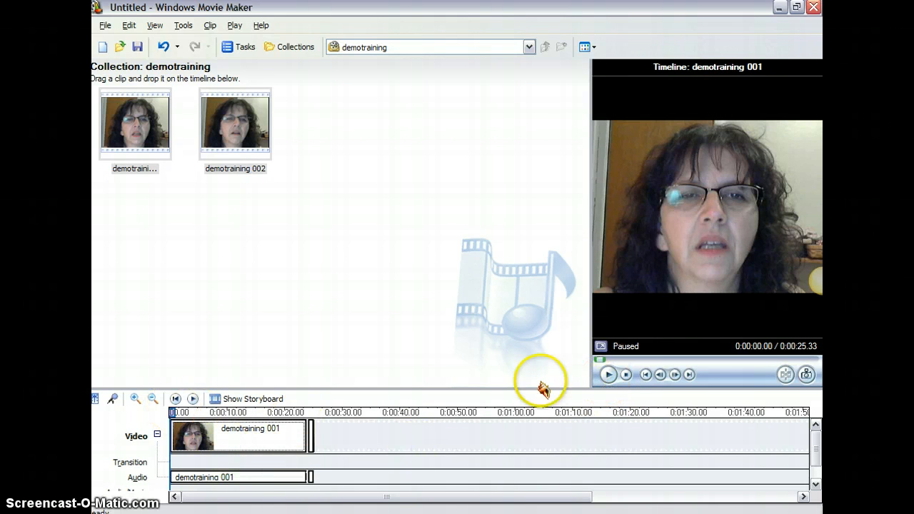
- Preview the first clip on the timeline from its start and pause the playback about 4 seconds in
left_click(609, 376)
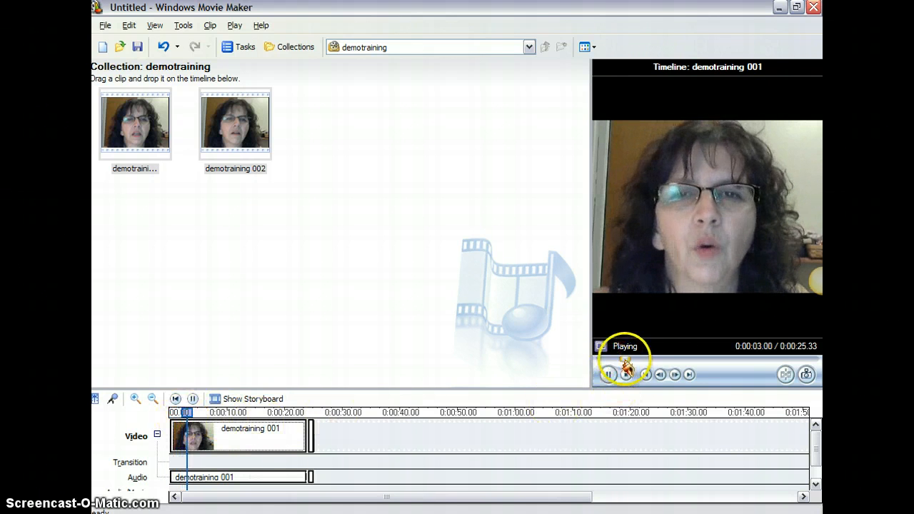
left_click(609, 377)
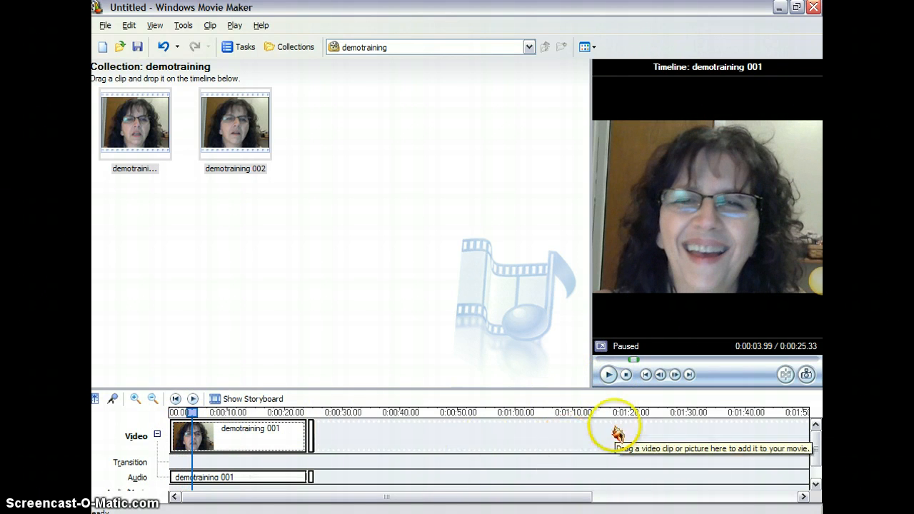
left_click(608, 374)
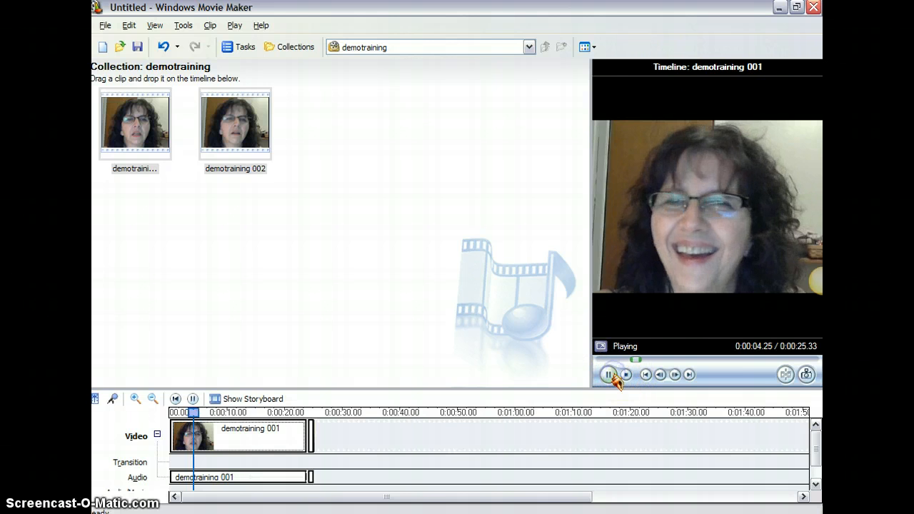
left_click(262, 437)
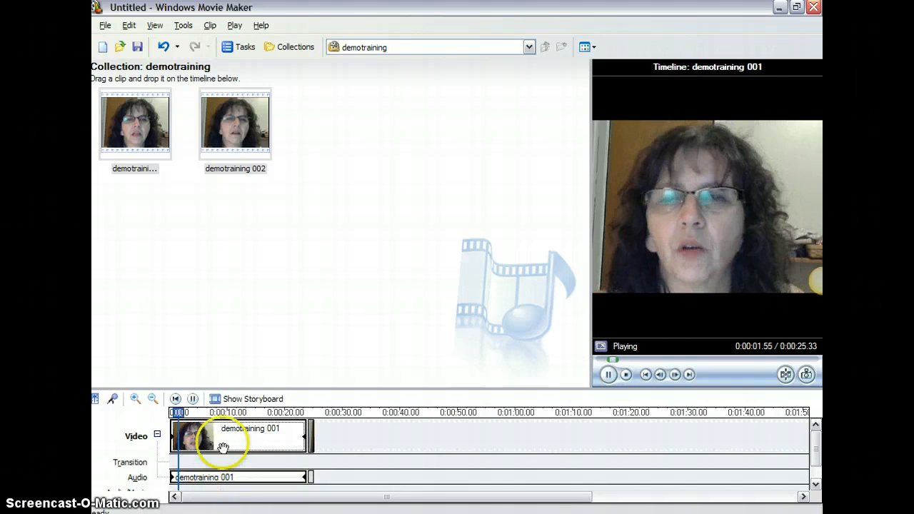
left_click(608, 375)
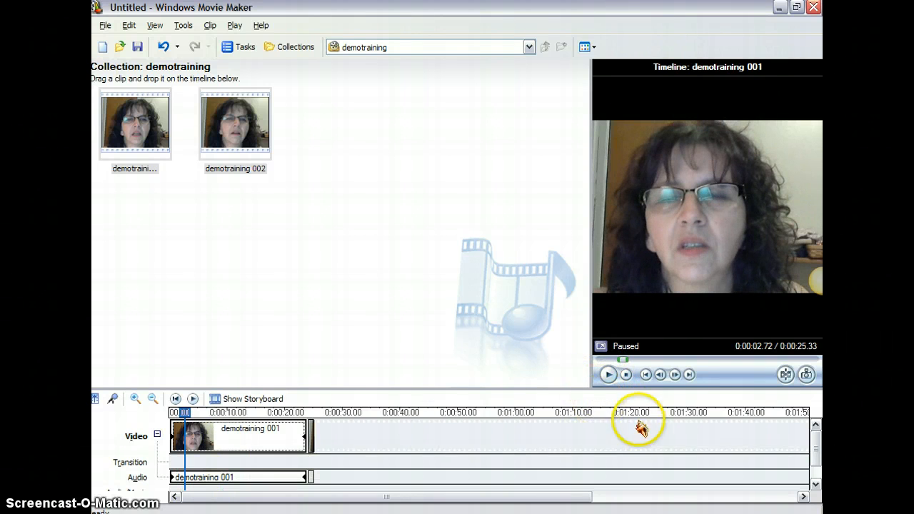
left_click(608, 375)
left_click(608, 375)
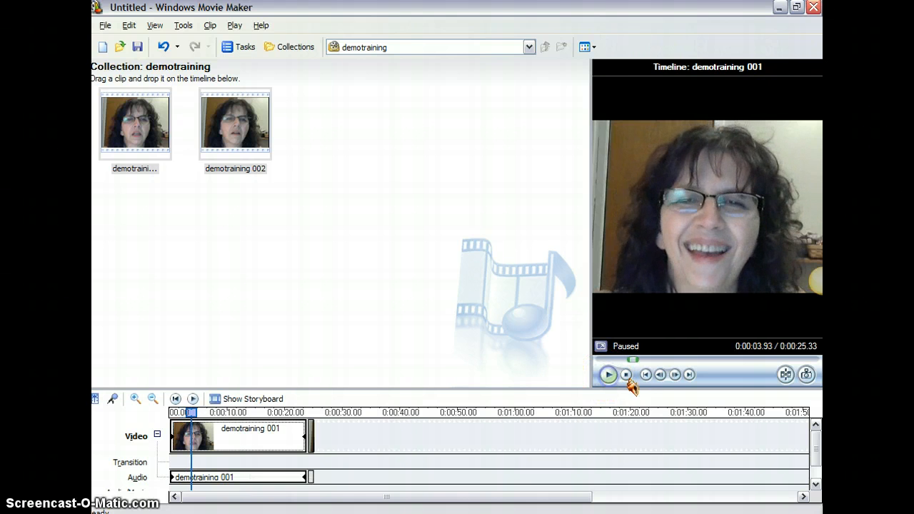
- Advance the preview frame by frame to 0:00:04.47 and split the first timeline clip there
left_click(675, 375)
left_click(675, 375)
left_click(675, 375)
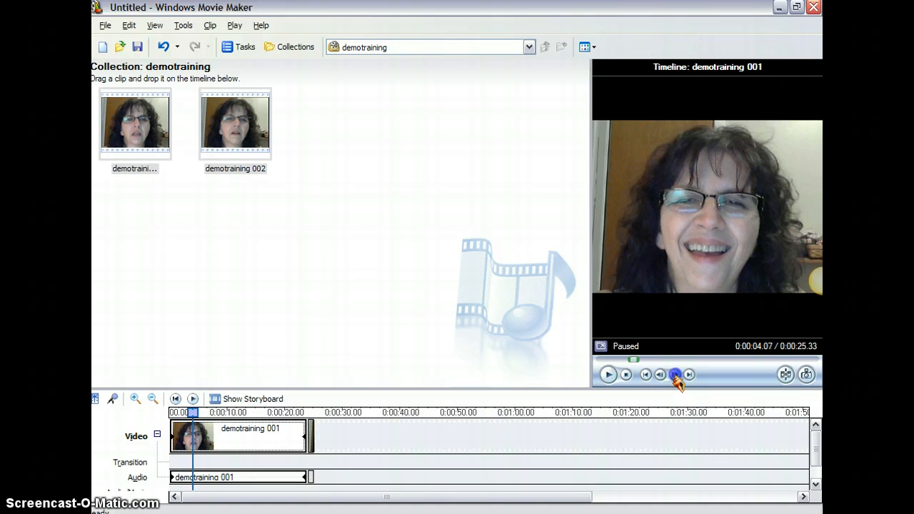
left_click(675, 375)
left_click(675, 375)
left_click(675, 375)
left_click(675, 375)
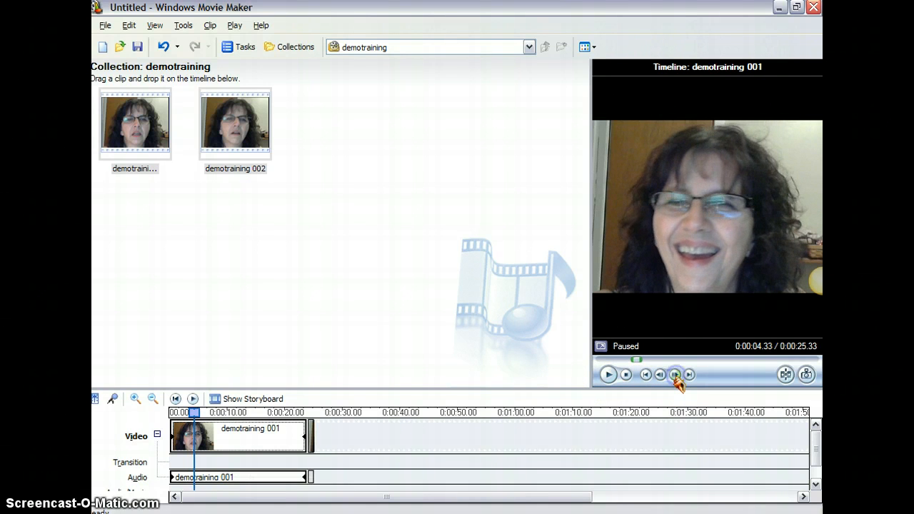
left_click(676, 375)
left_click(675, 375)
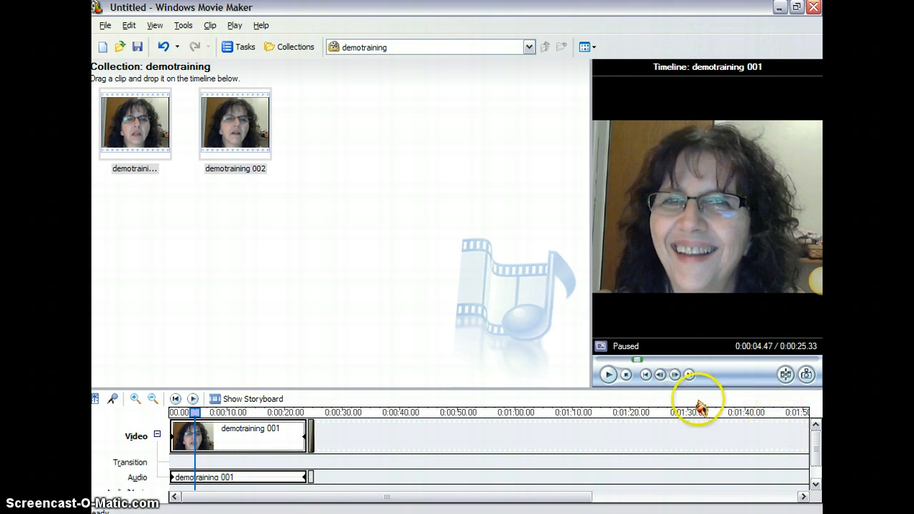
left_click(786, 374)
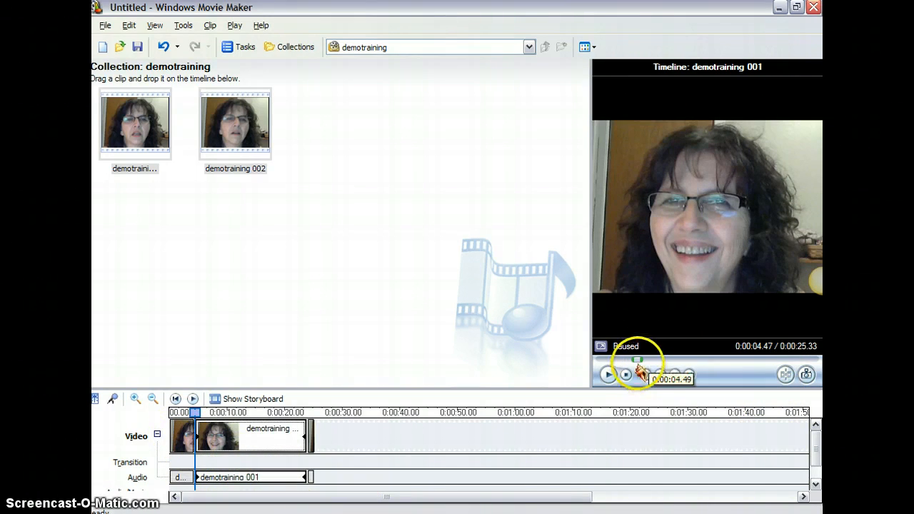
- Split the remaining footage of the first captured clip at 0:00:13.07 and at 0:00:18.07
left_click_drag(638, 360, 712, 358)
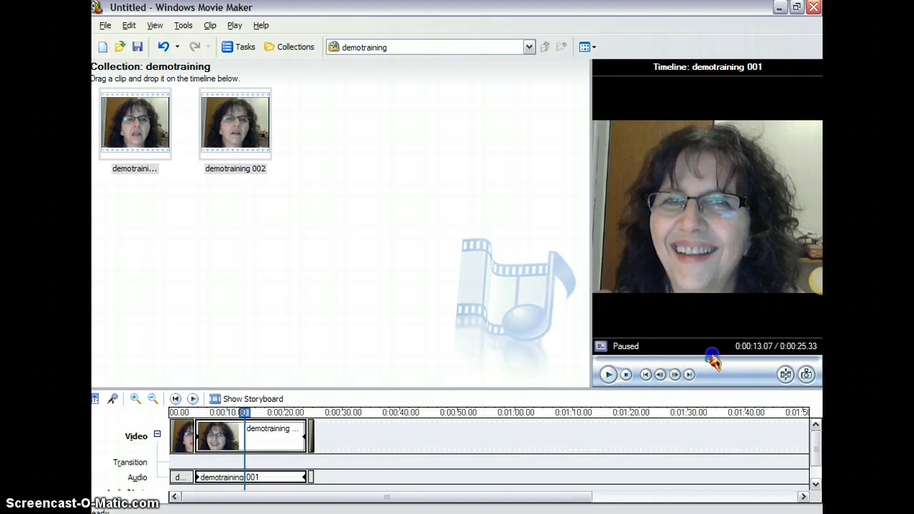
left_click(786, 376)
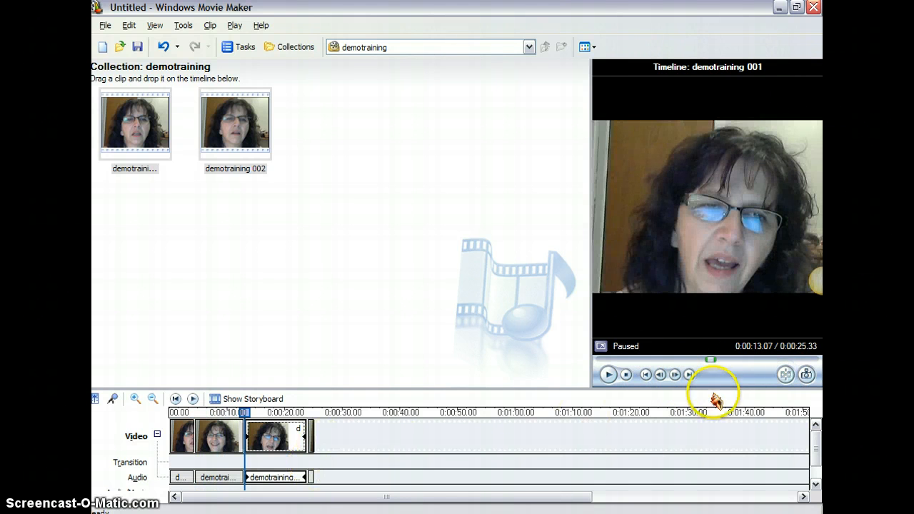
left_click_drag(244, 415, 275, 415)
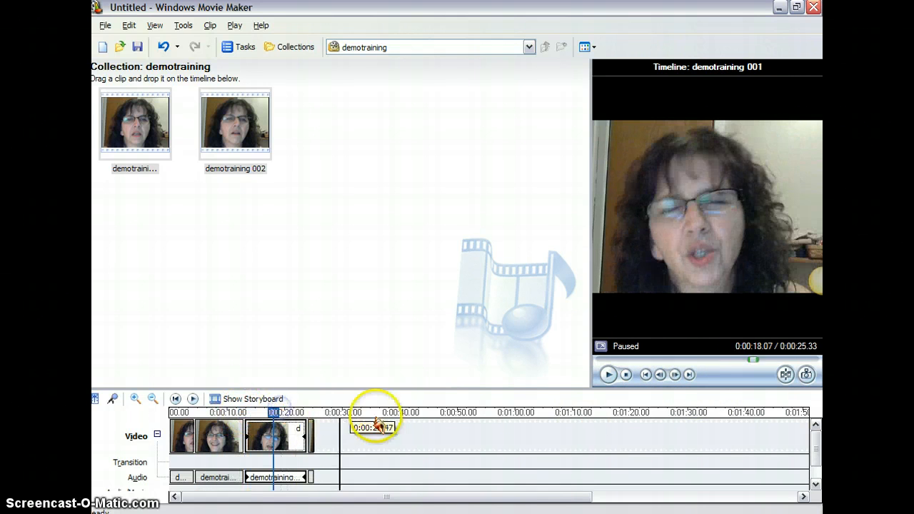
left_click(786, 375)
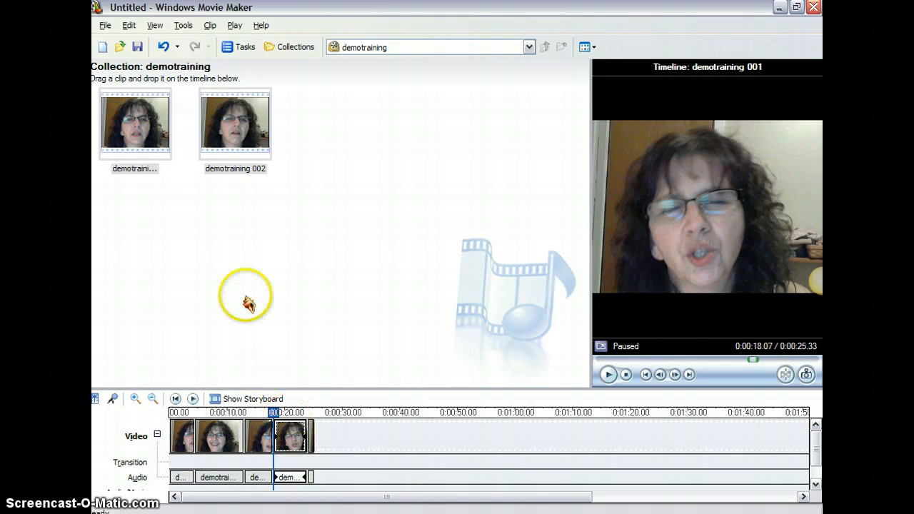
left_click(246, 289)
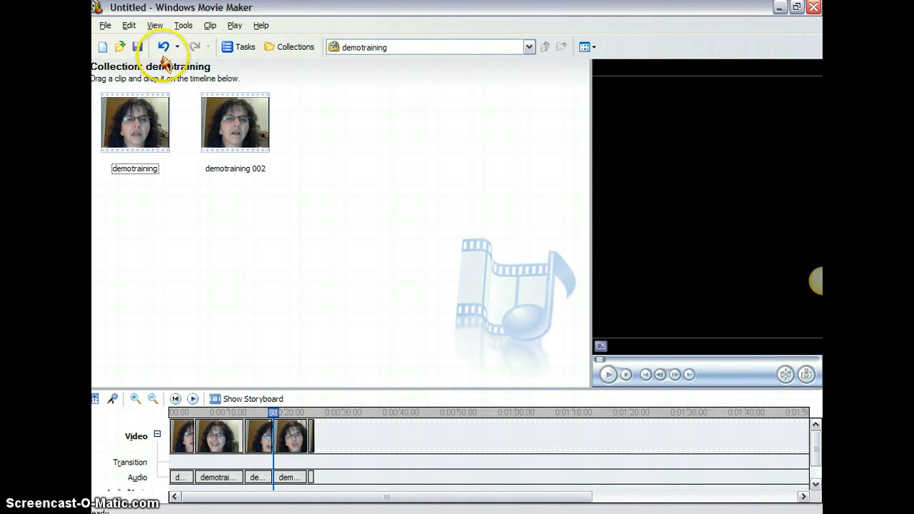
left_click(183, 27)
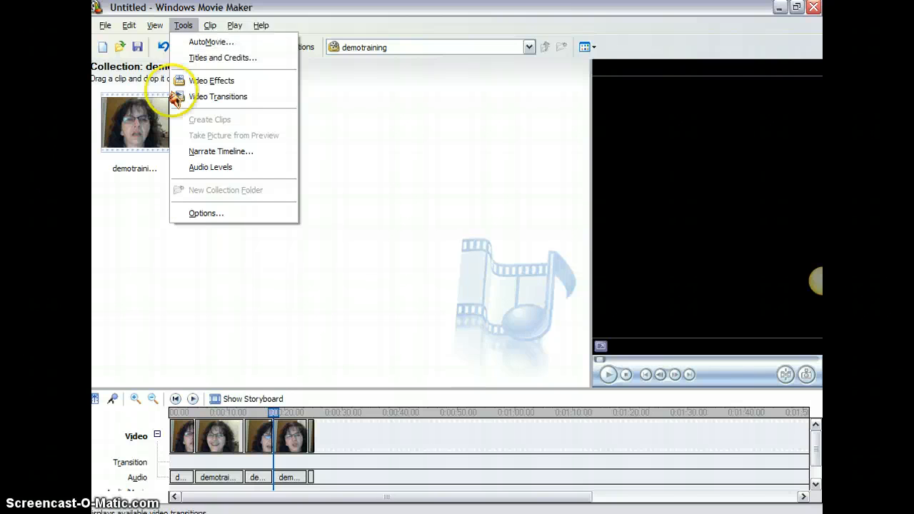
left_click(122, 226)
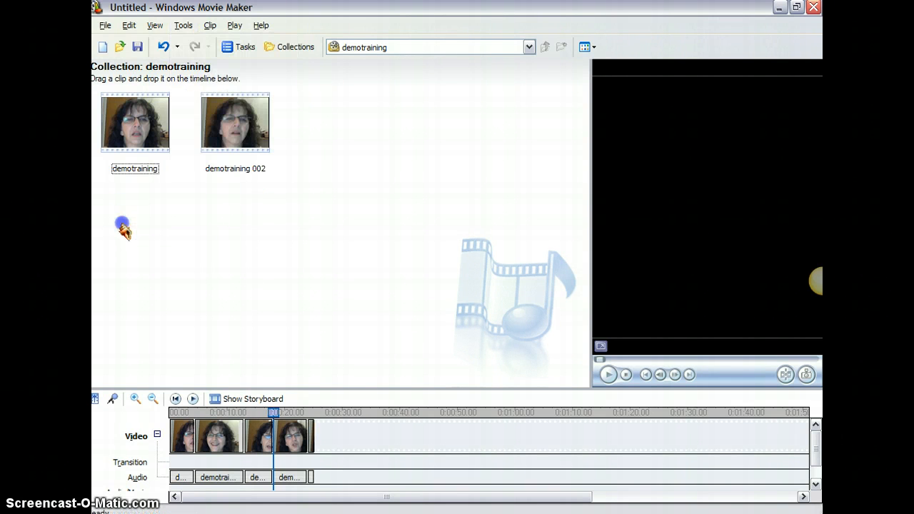
- Add a title reading "hello" before the selected clip on the timeline
left_click(184, 27)
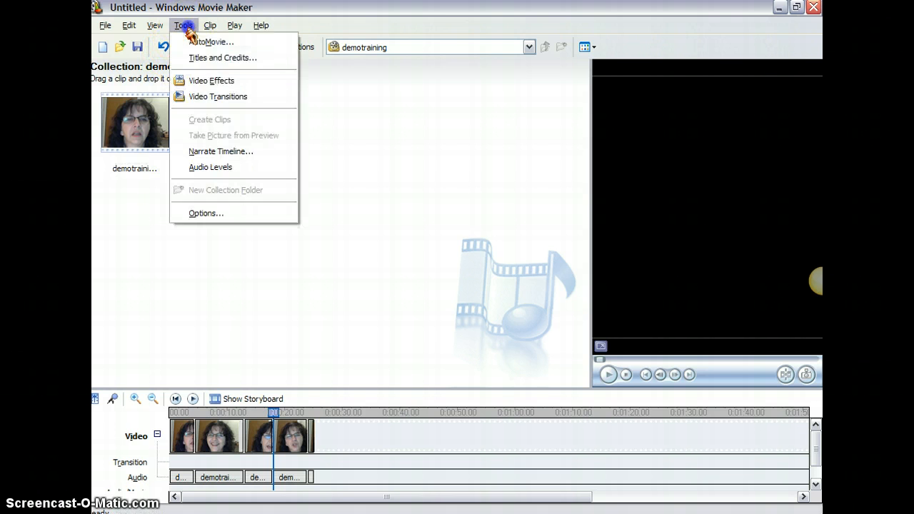
left_click(256, 59)
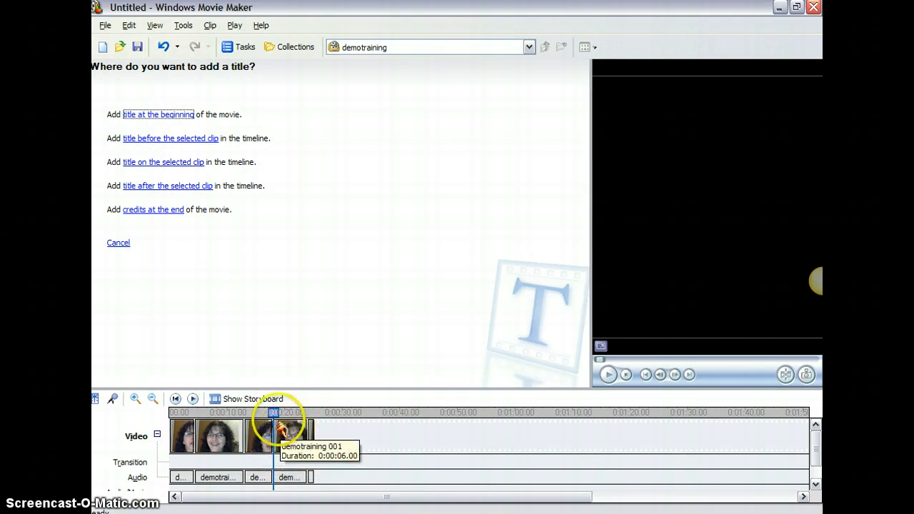
left_click(209, 141)
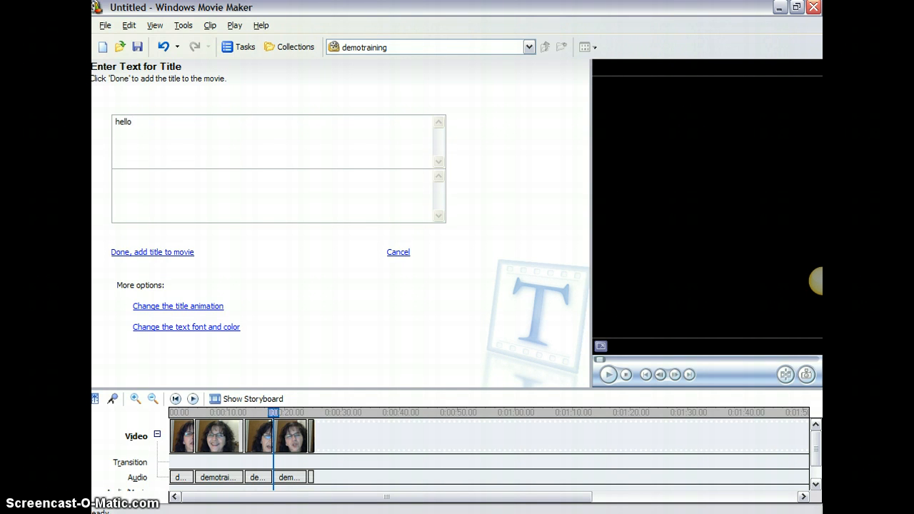
left_click(148, 252)
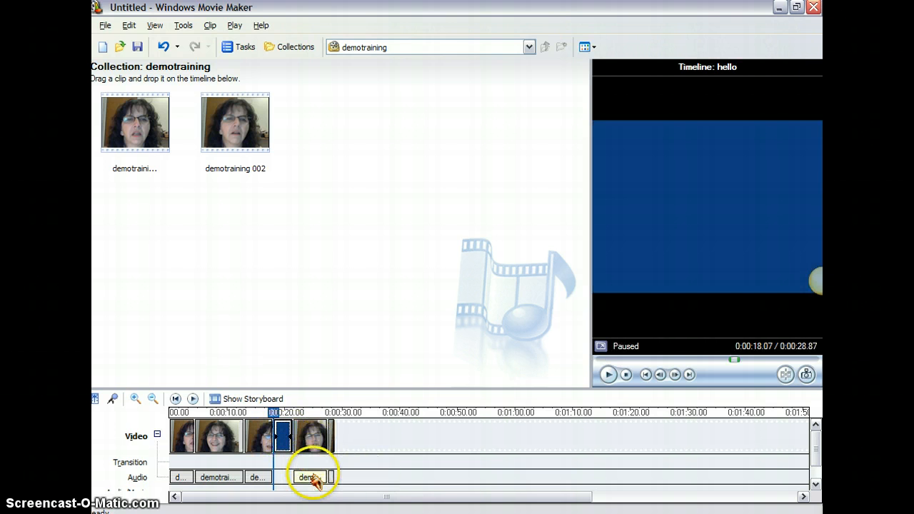
- Start a title at the beginning of the movie and enter "training demo" as its text
left_click(183, 26)
left_click(203, 58)
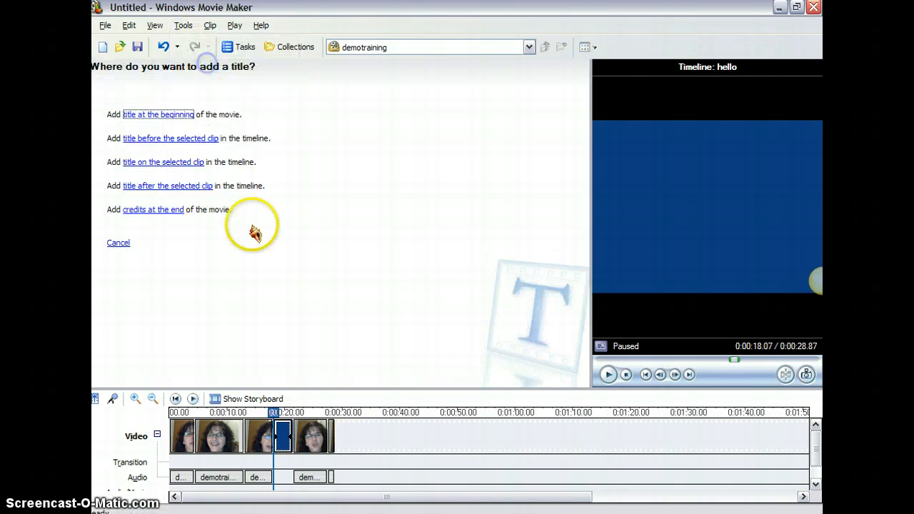
left_click(179, 122)
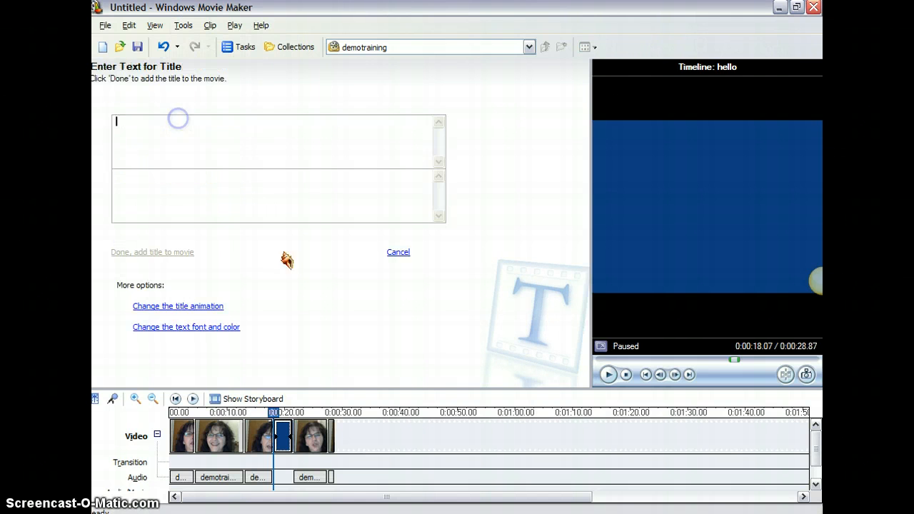
left_click(215, 149)
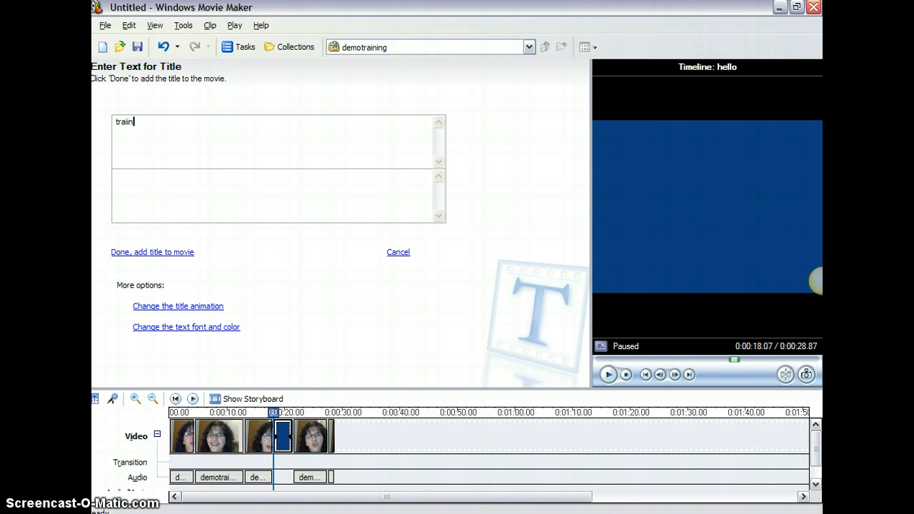
type("traiing")
key("BackSpace")
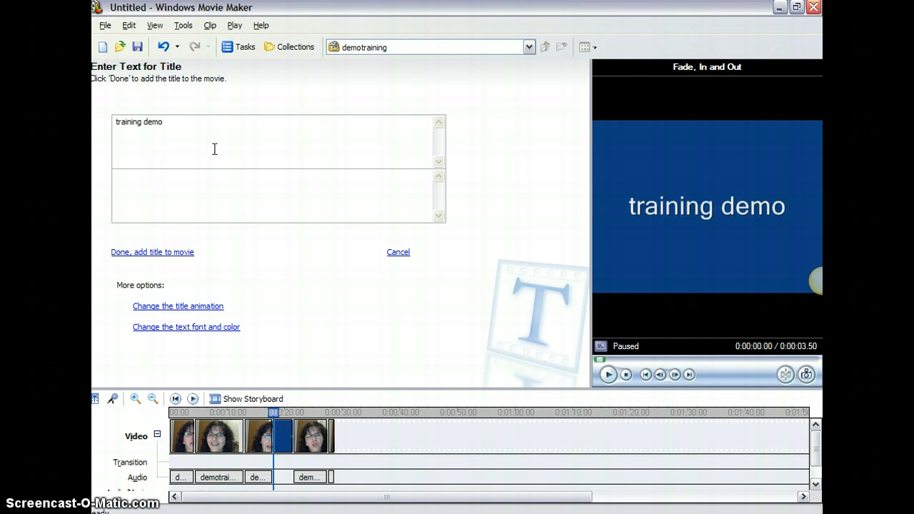
- Try the Scroll, Banner and Paint Drip title animations, choose Fade, Ellipse Wipe, view the font and color options, and add the title to the movie
left_click(179, 307)
left_click(263, 157)
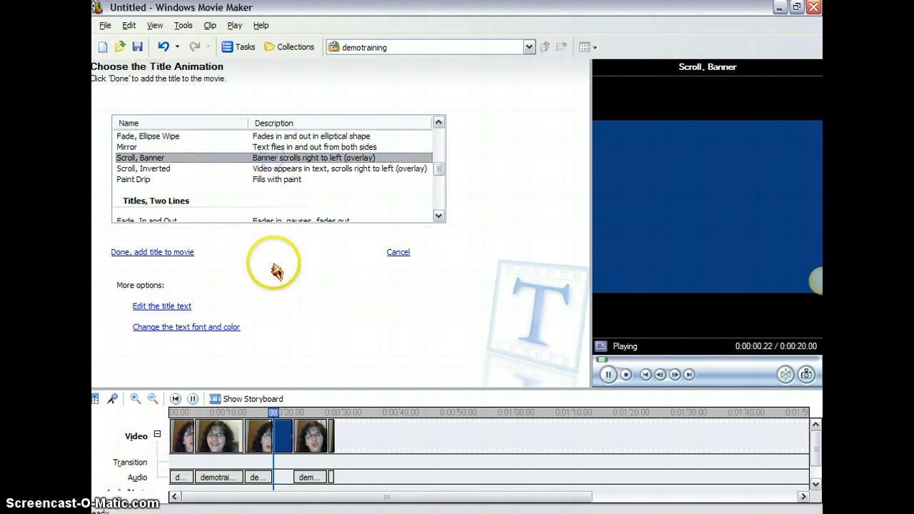
left_click(264, 184)
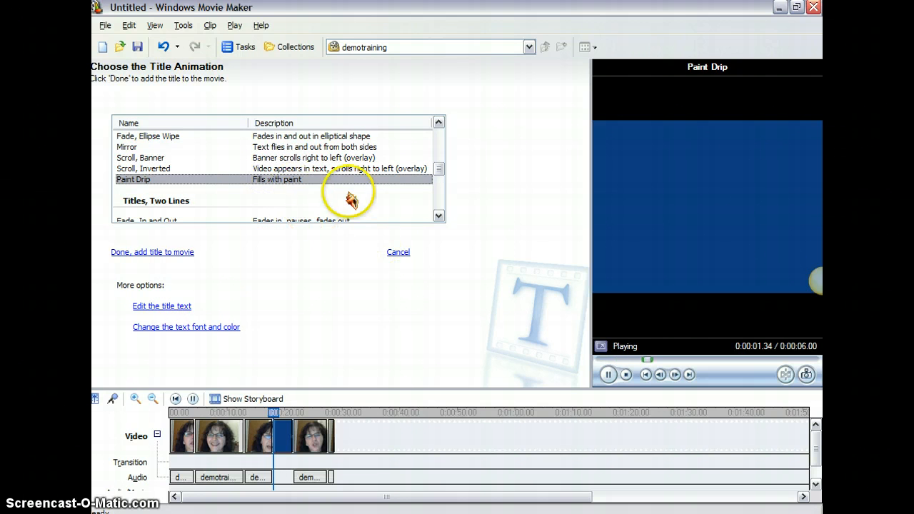
left_click(334, 136)
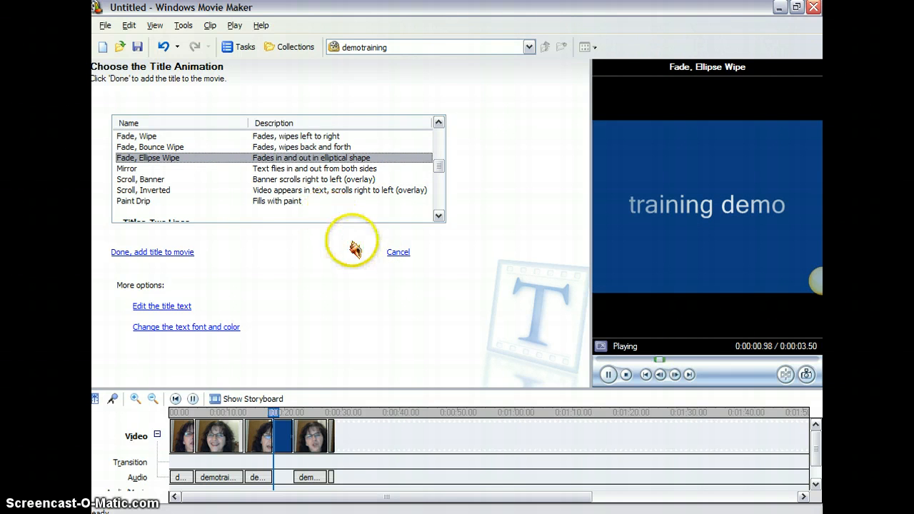
scroll(322, 211, "down", 4)
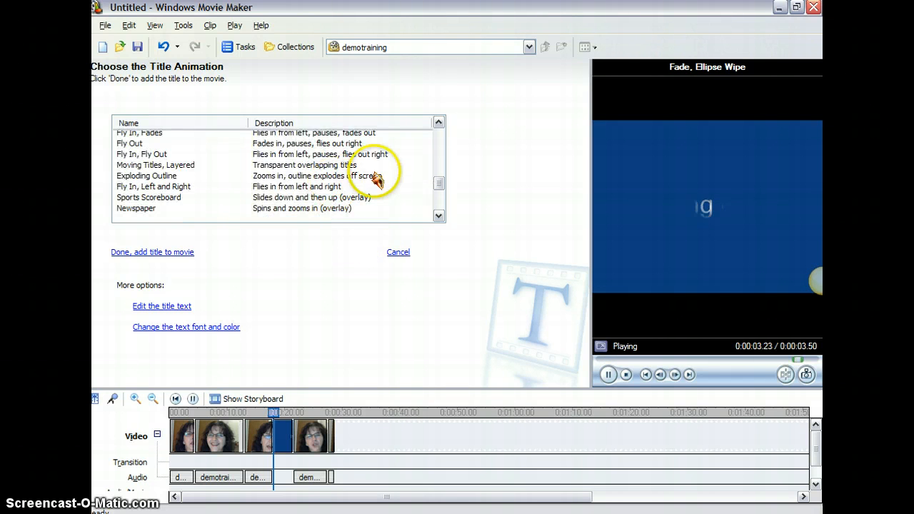
left_click(203, 327)
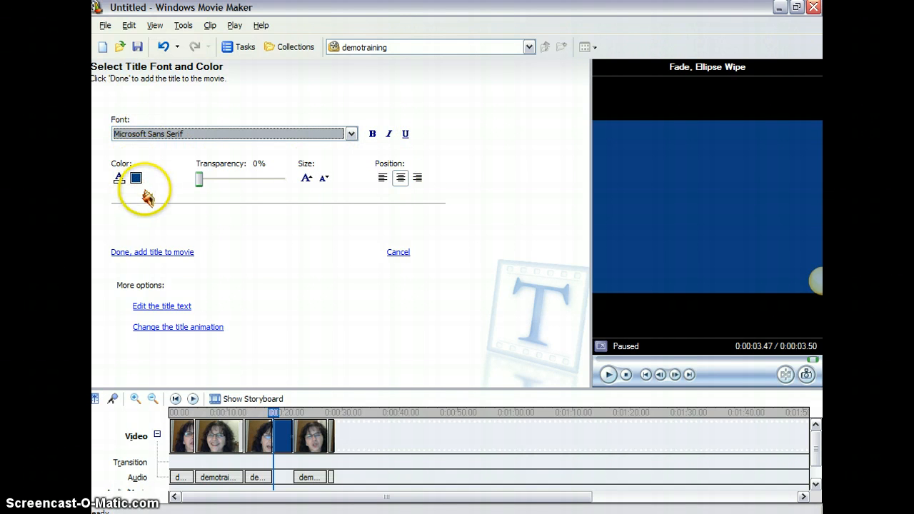
left_click(152, 254)
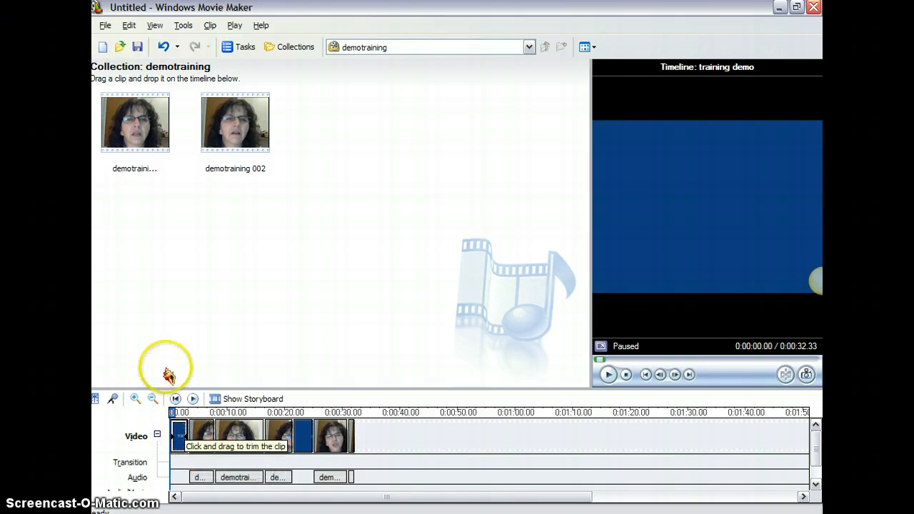
- Preview the Newspaper, Sports Scoreboard and Fly In, Left and Right animations for credits at the end, and cancel without adding any
left_click(183, 25)
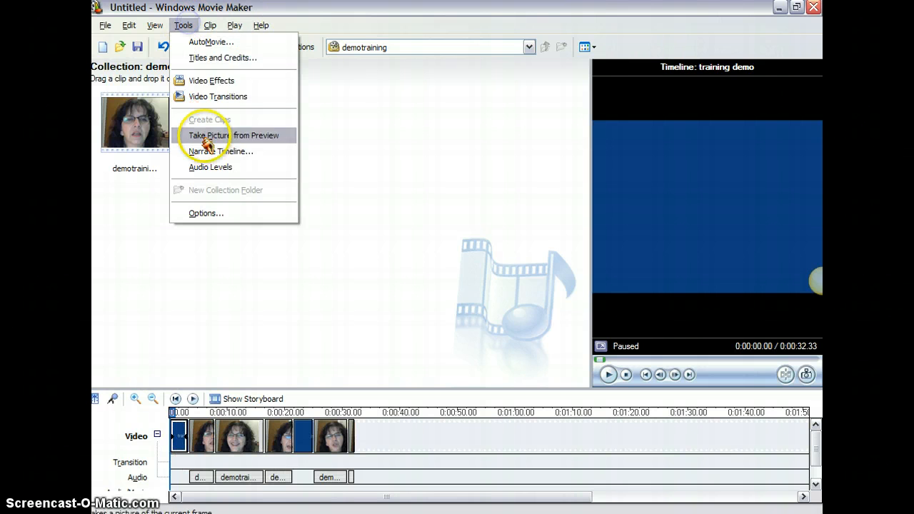
left_click(233, 58)
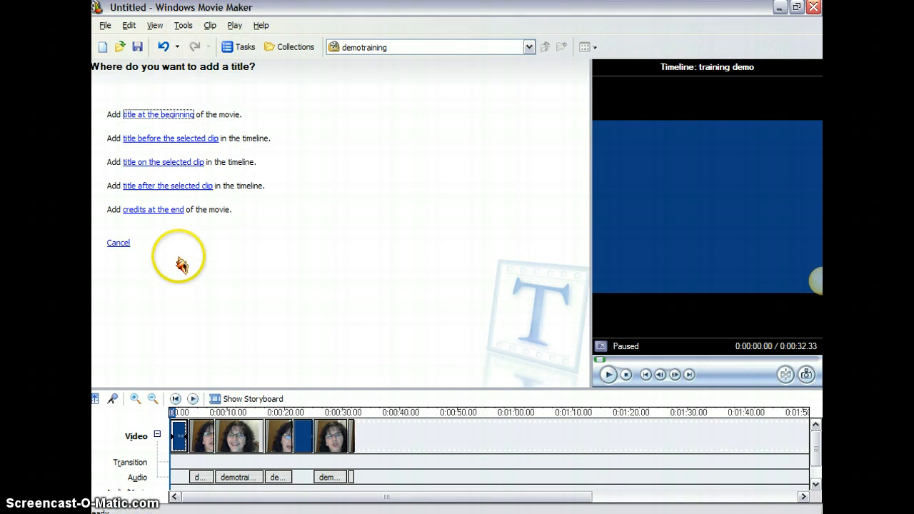
left_click(176, 216)
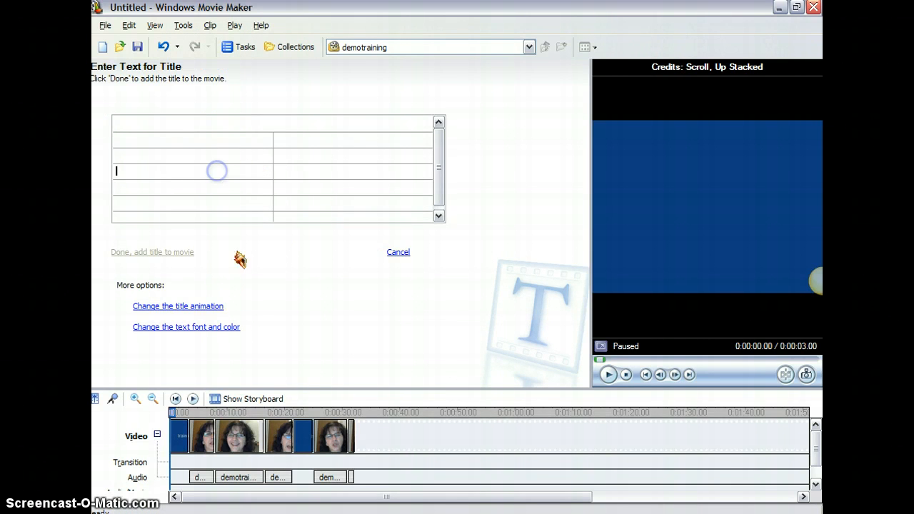
left_click(212, 310)
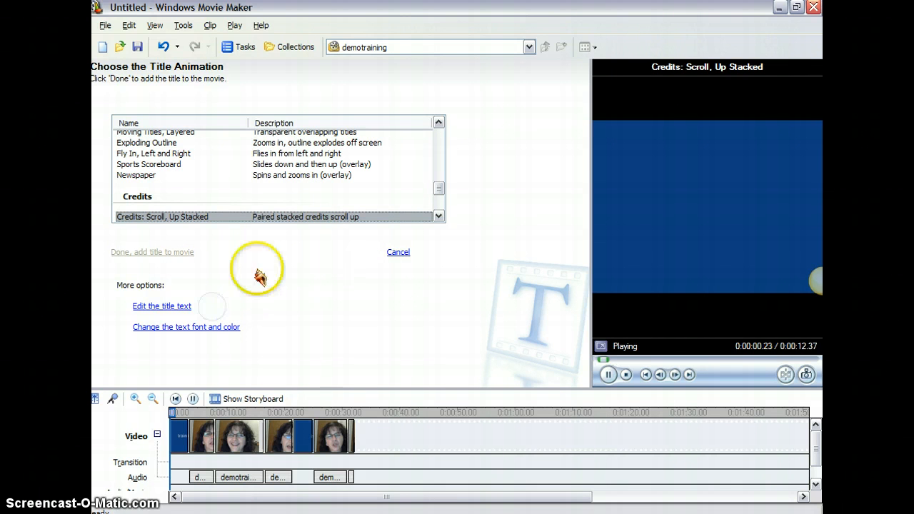
left_click(145, 176)
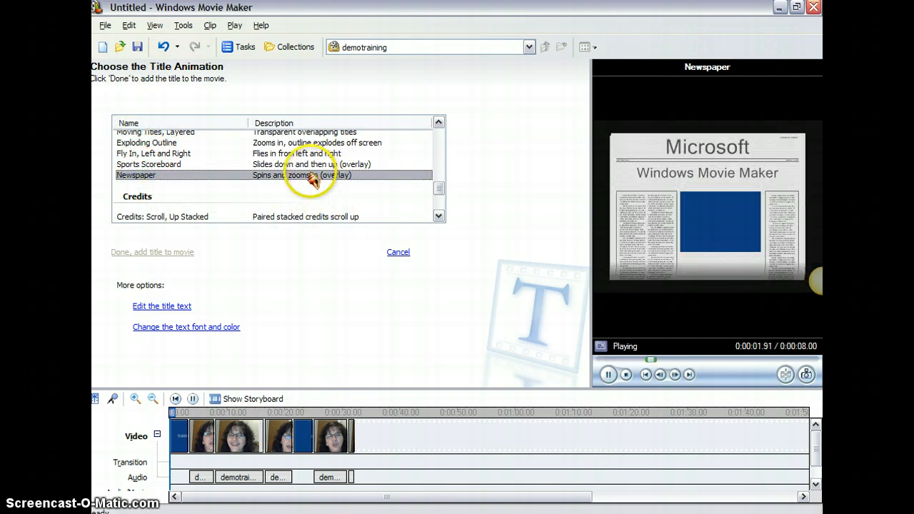
left_click(149, 165)
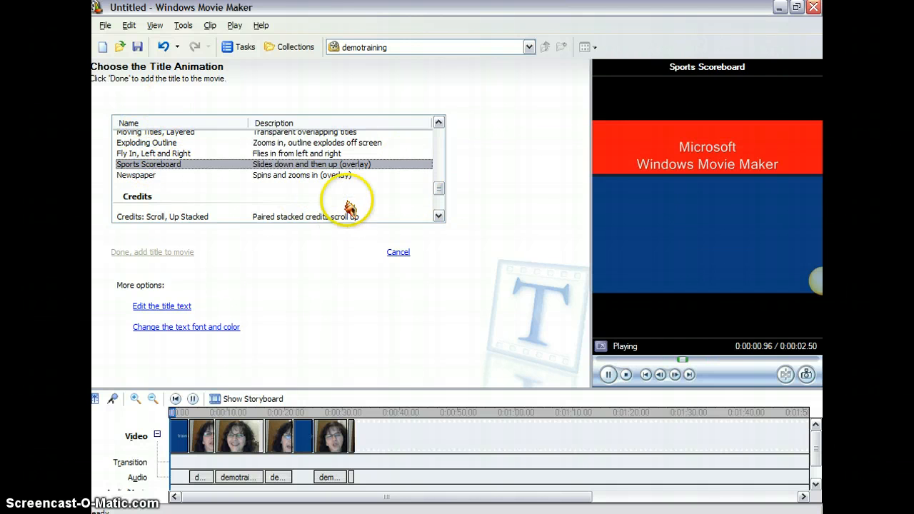
left_click(157, 155)
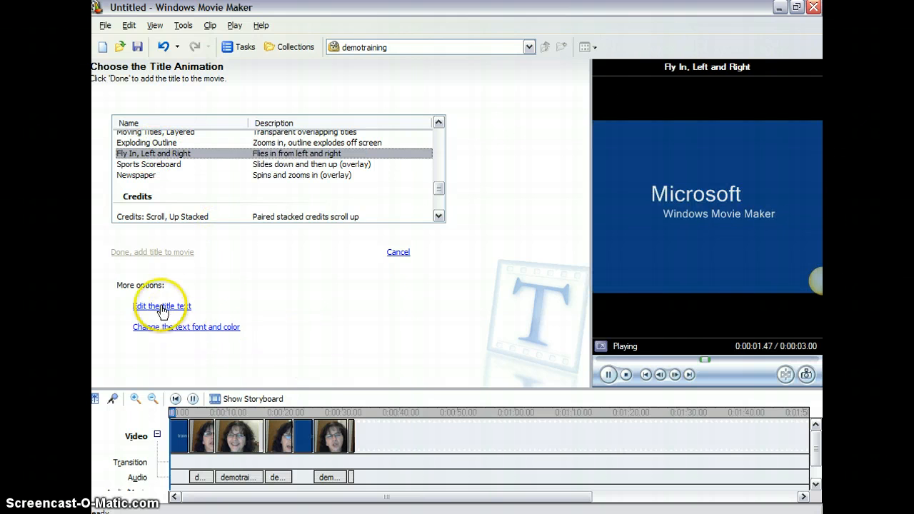
left_click(397, 252)
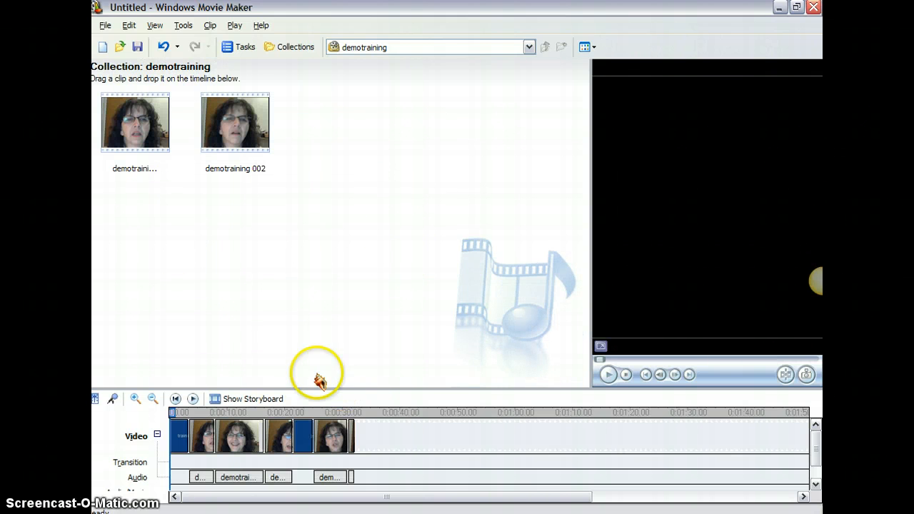
- Move the "hello" title clip to the end of the timeline's video track
left_click(303, 435)
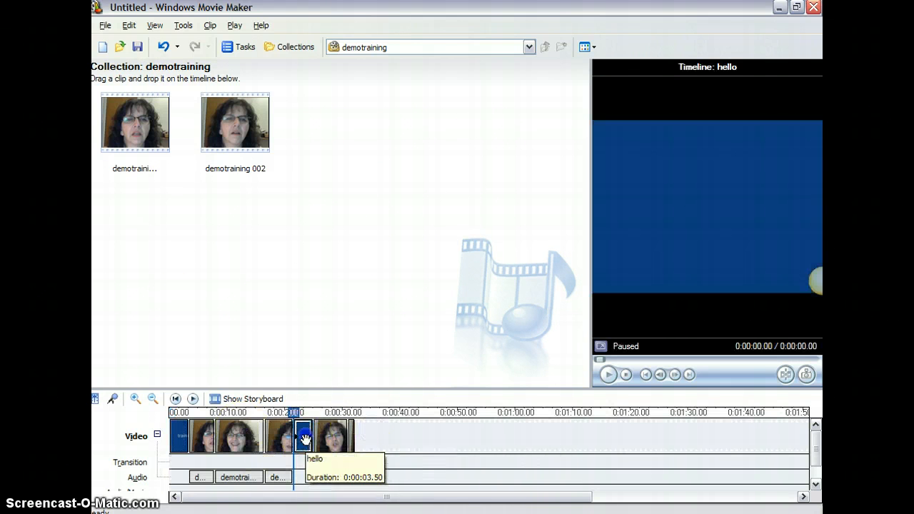
left_click_drag(359, 442, 377, 442)
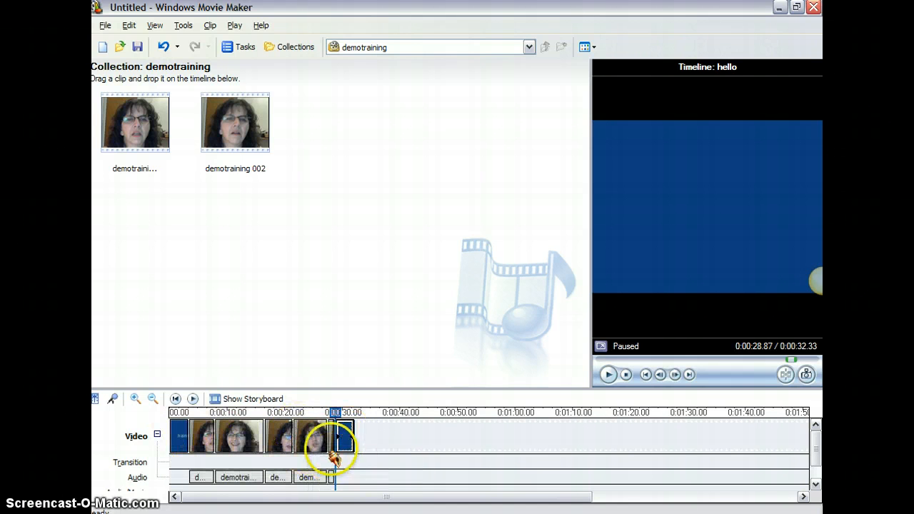
- Show the video effects collection and preview the Film Age, Old, Threshold and Watercolor effects
left_click(183, 26)
mouse_move(210, 25)
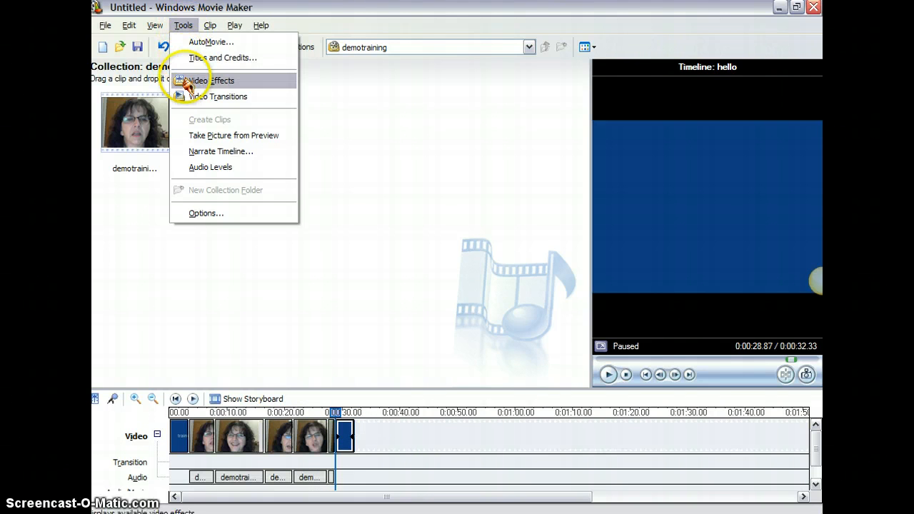
left_click(207, 81)
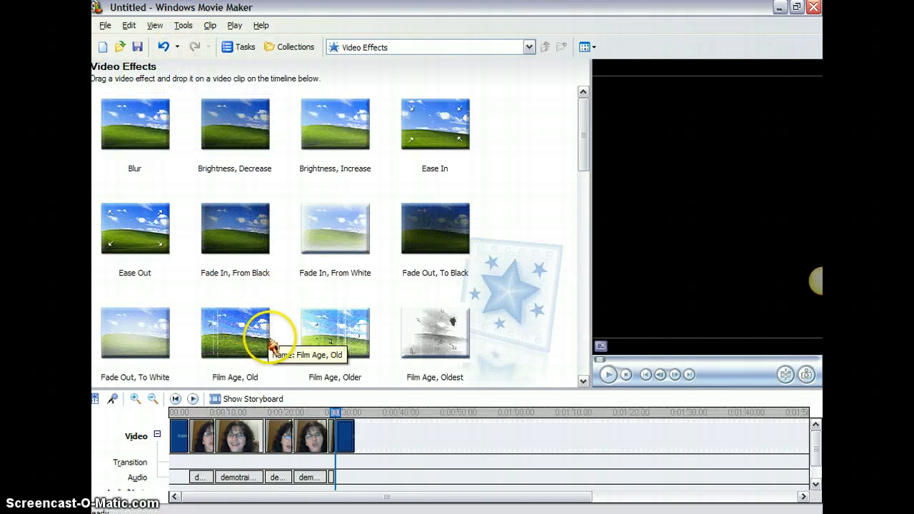
left_click(229, 321)
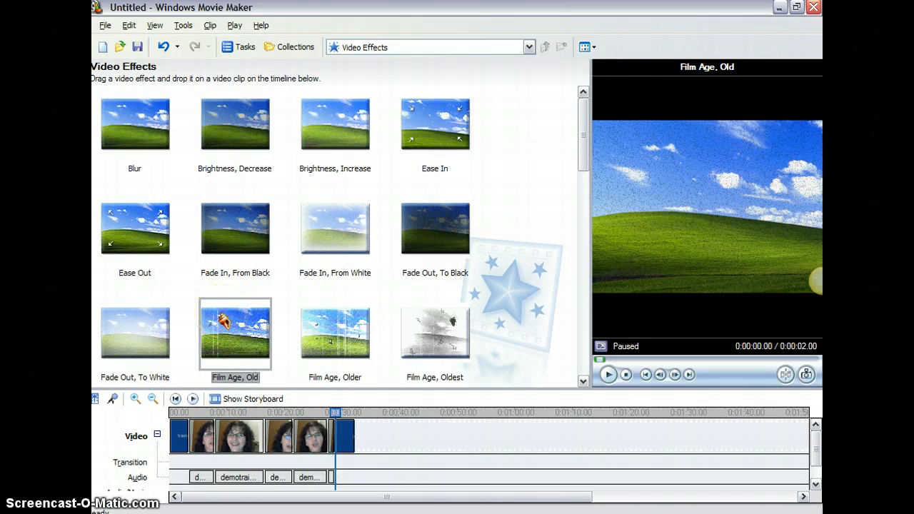
scroll(223, 322, "down", 10)
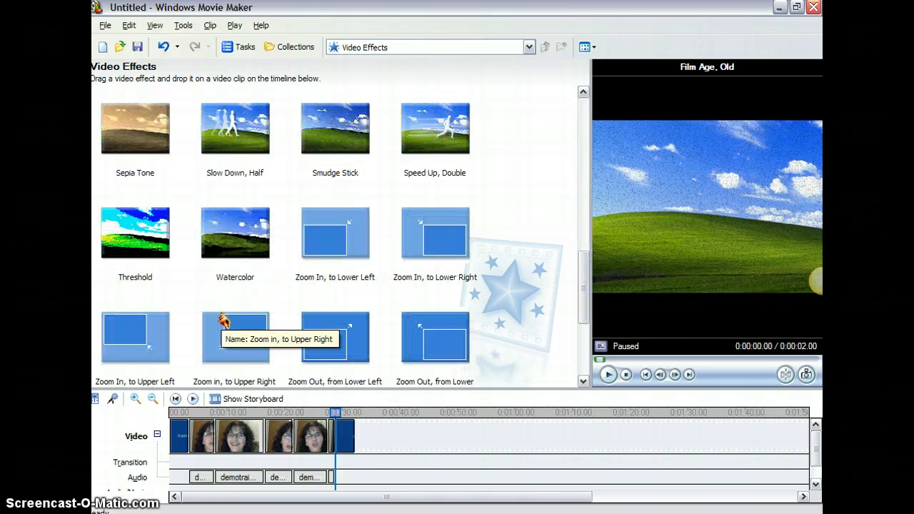
left_click(141, 243)
left_click(144, 248)
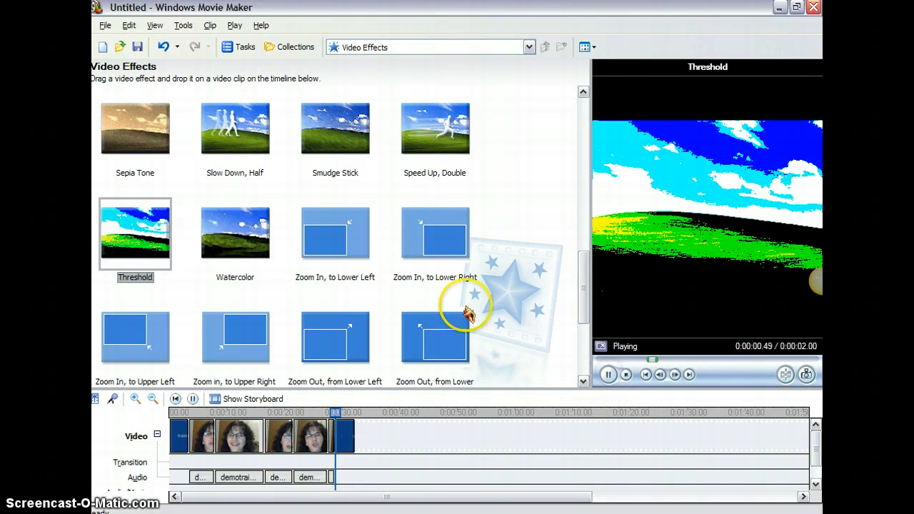
left_click(238, 224)
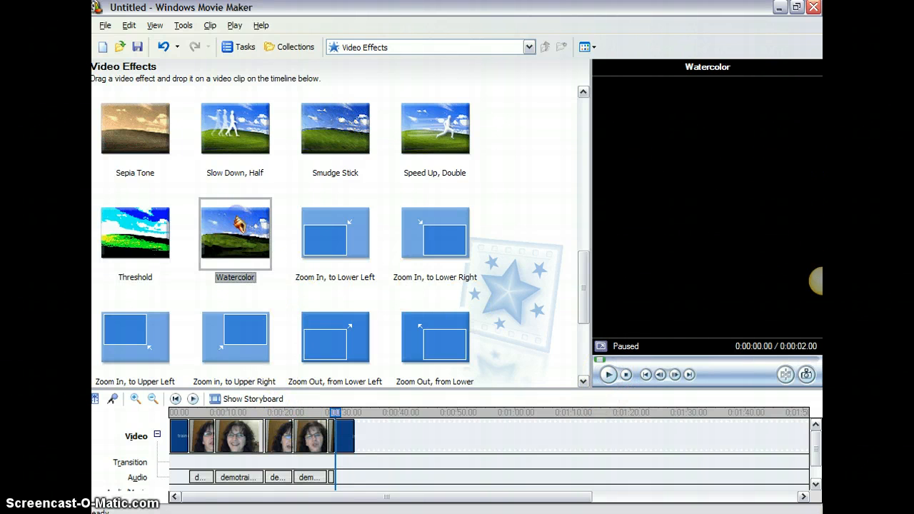
- Apply the Sepia Tone effect to the second webcam clip on the timeline and play back the result
scroll(162, 304, "up", 3)
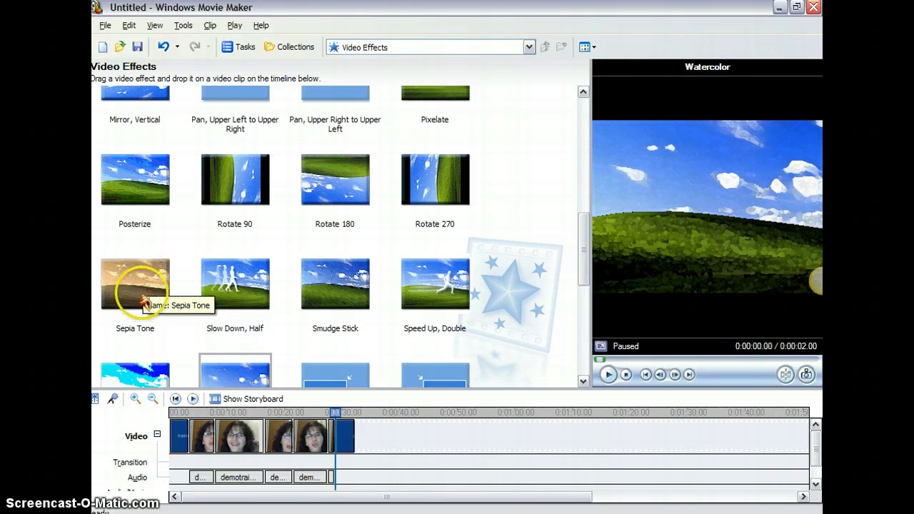
left_click(136, 275)
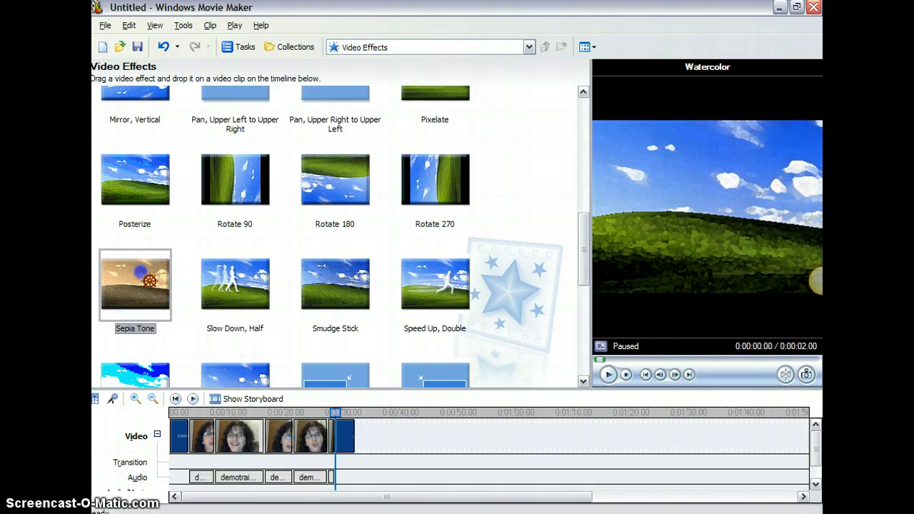
left_click(239, 435)
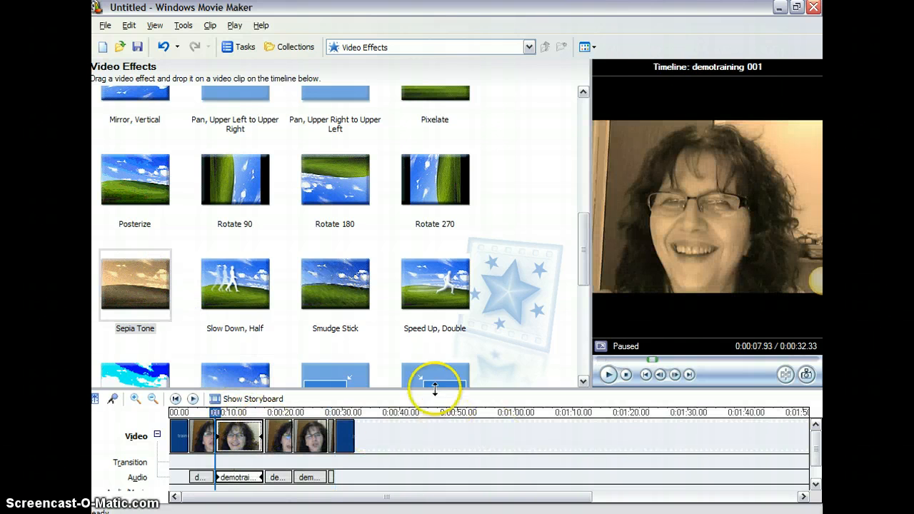
left_click(608, 375)
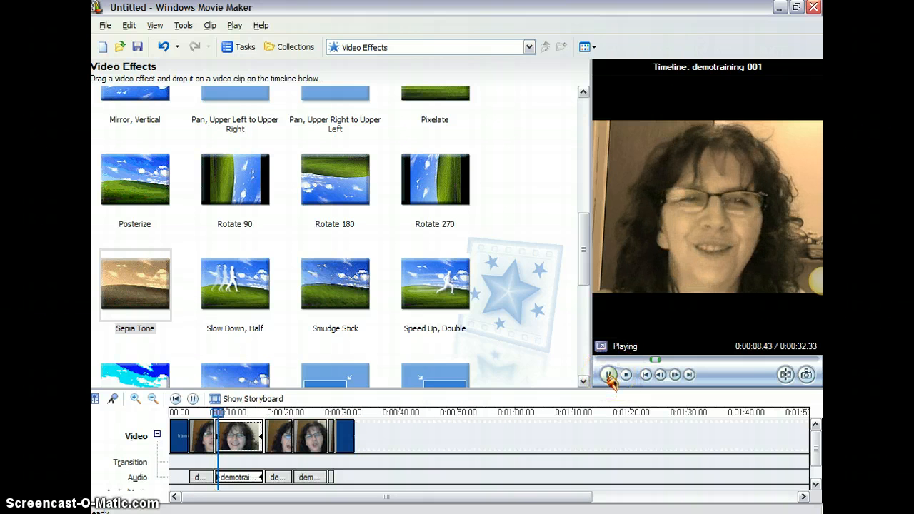
left_click(250, 413)
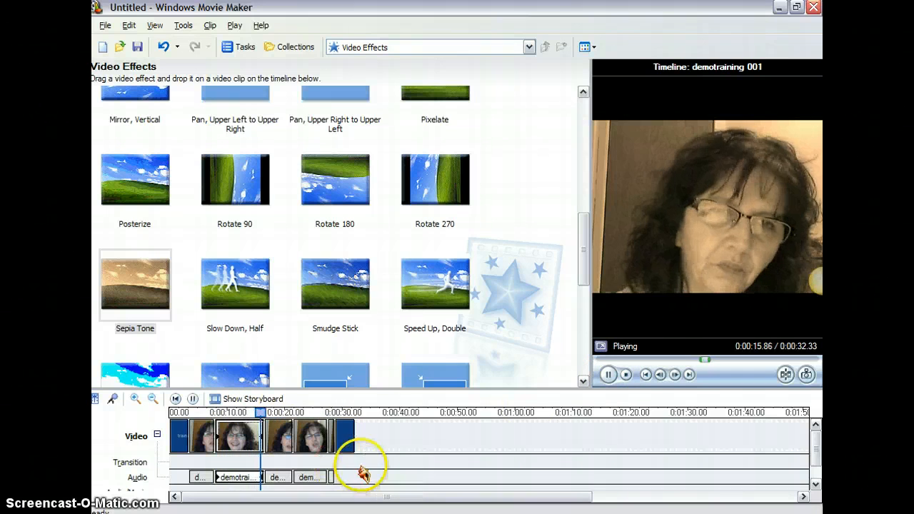
left_click(608, 374)
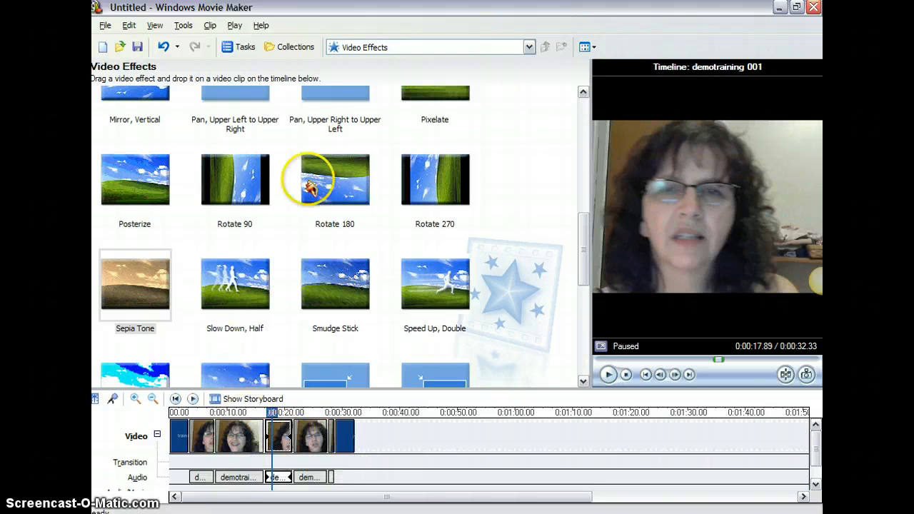
- Preview the Fade Out, To White, Film Age, Oldest and Grayscale effects and look through the rest of the effects collection
scroll(316, 238, "up", 5)
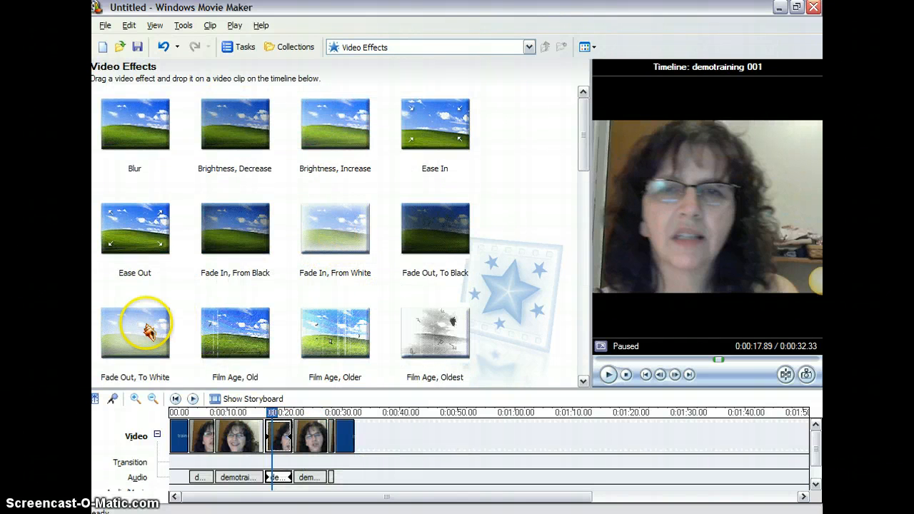
left_click(139, 329)
left_click(438, 331)
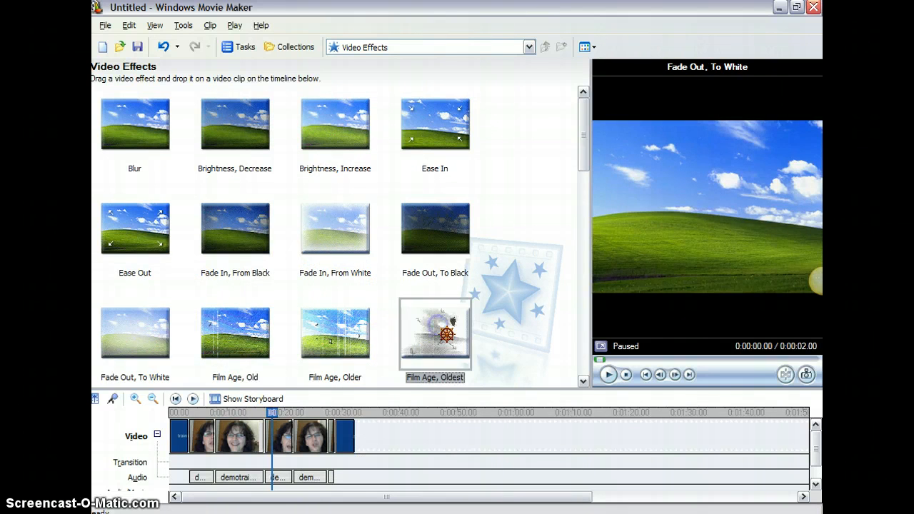
scroll(337, 327, "down", 3)
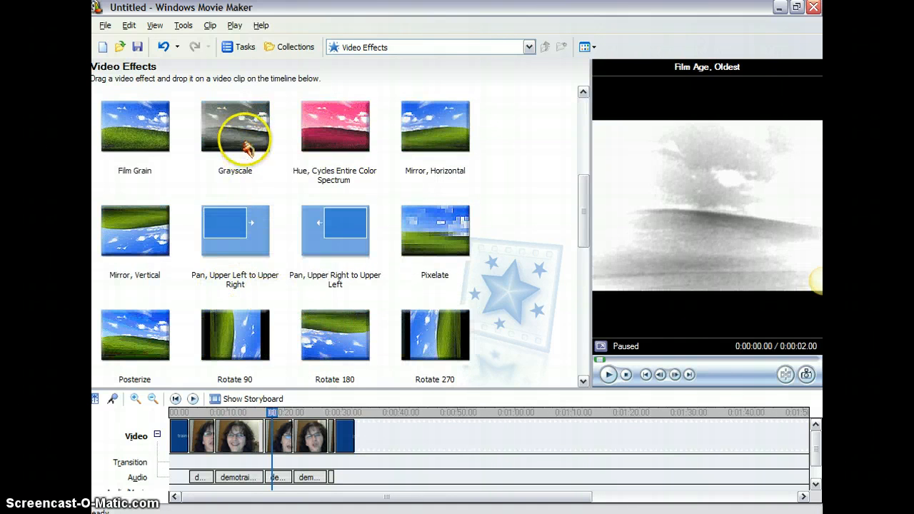
left_click(236, 126)
scroll(348, 298, "up", 3)
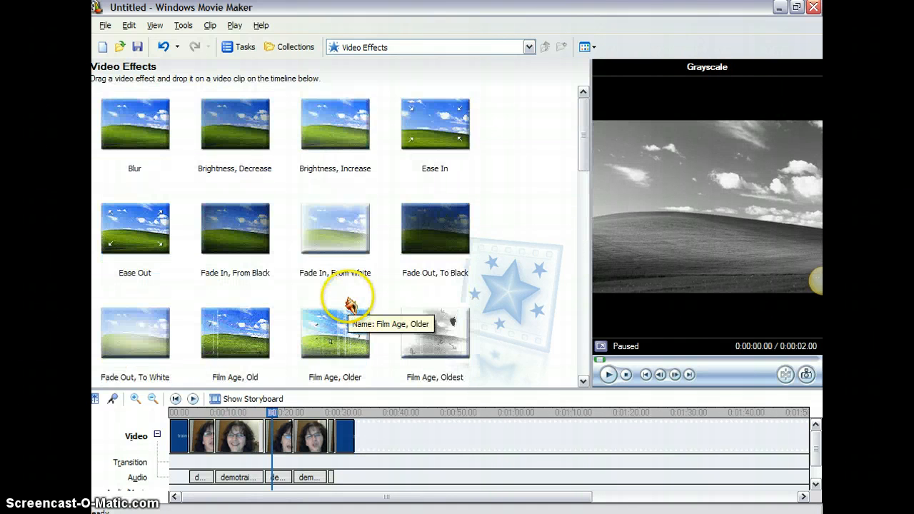
scroll(350, 305, "down", 6)
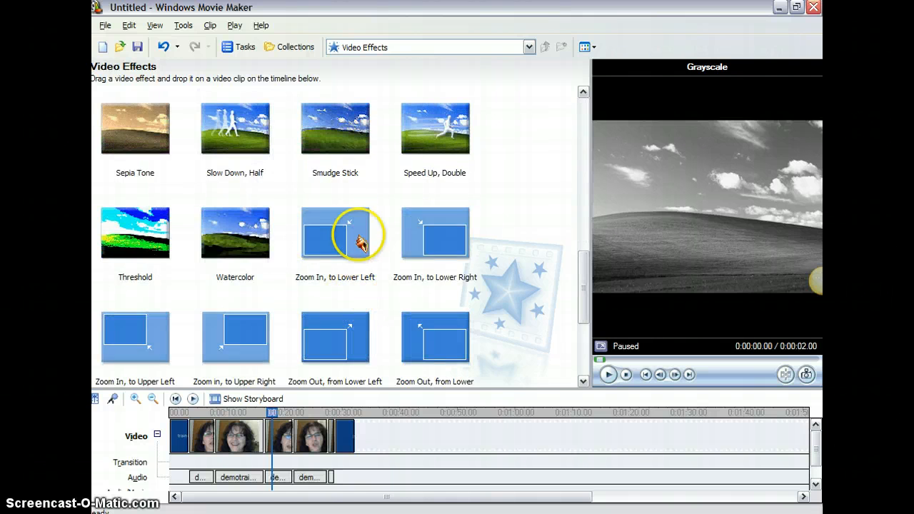
scroll(346, 258, "up", 6)
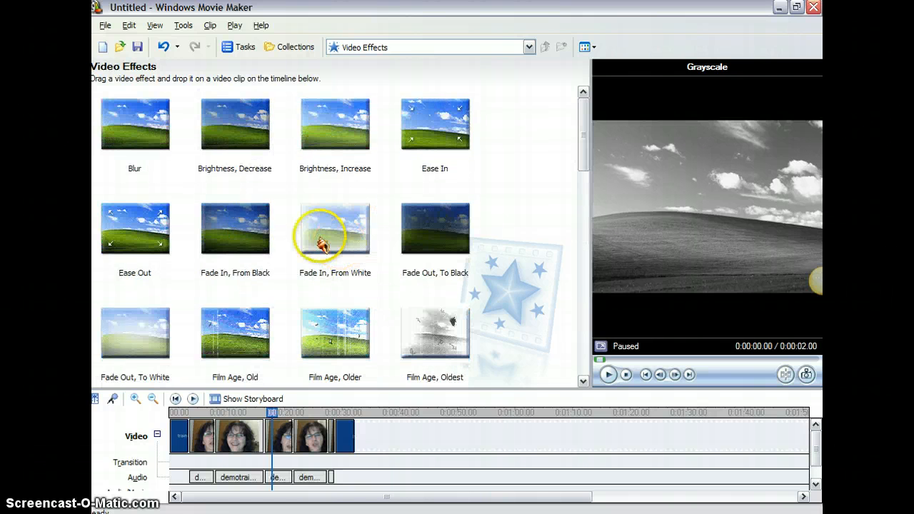
- Add the Flip video transition between the first and second webcam clips on the timeline and play it back
left_click(183, 26)
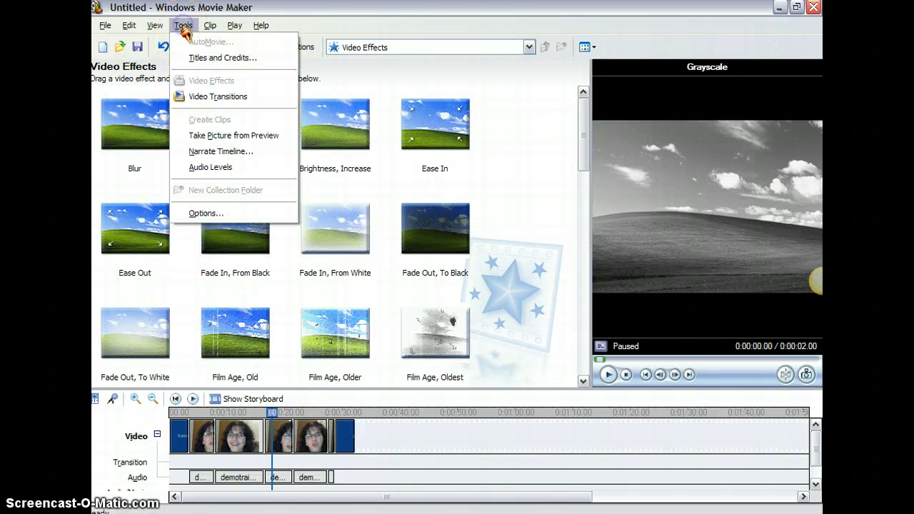
left_click(200, 99)
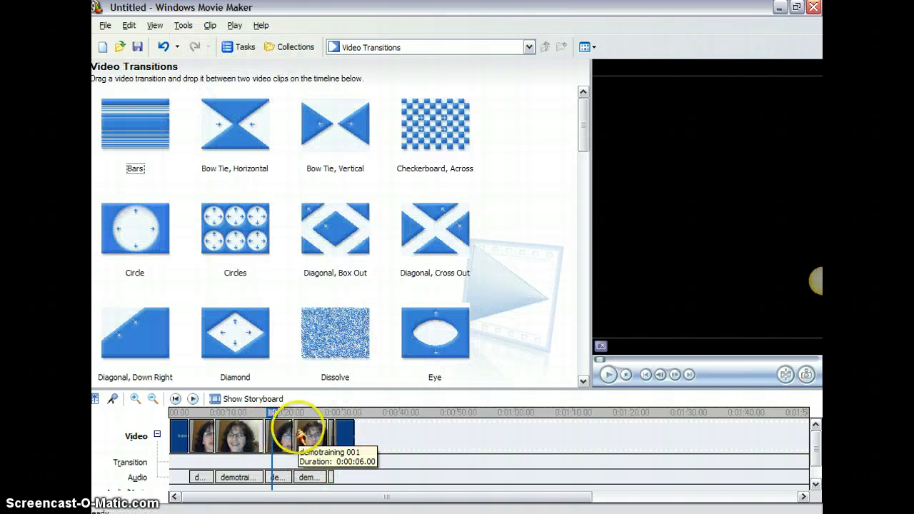
scroll(191, 379, "down", 3)
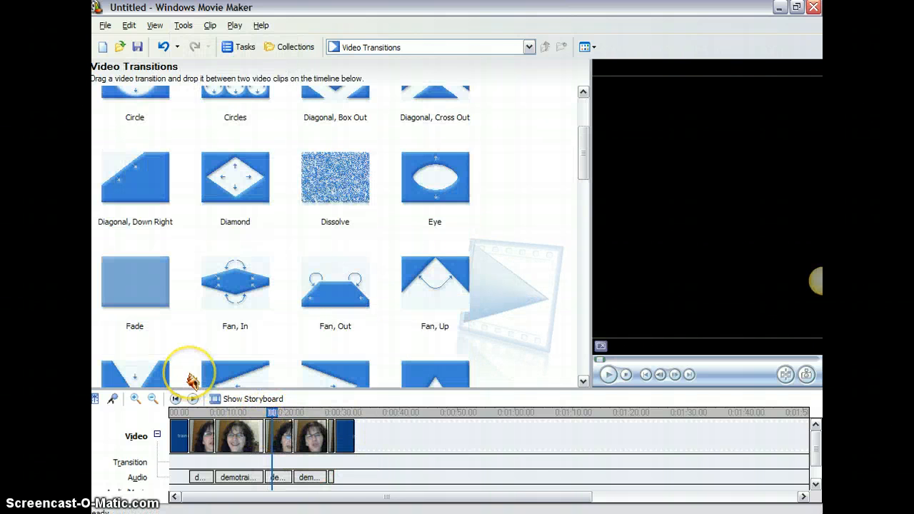
scroll(192, 378, "down", 3)
scroll(198, 374, "down", 3)
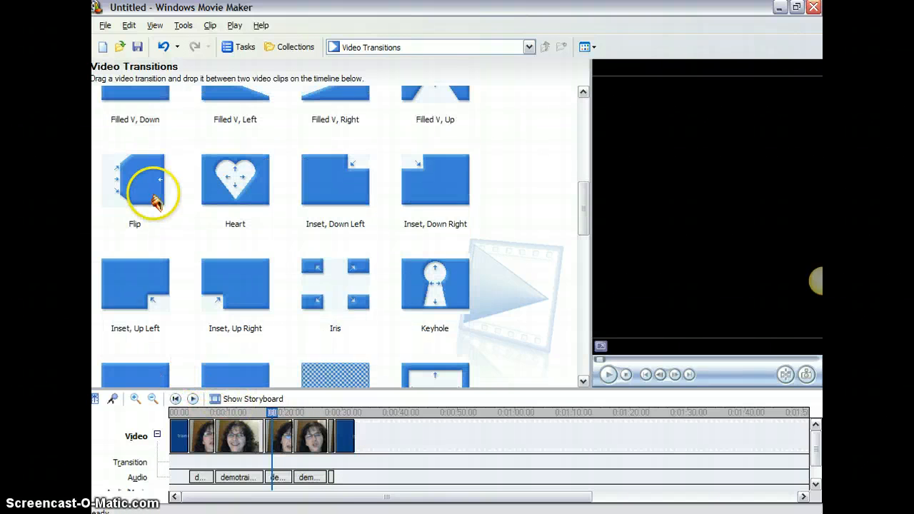
left_click(153, 177)
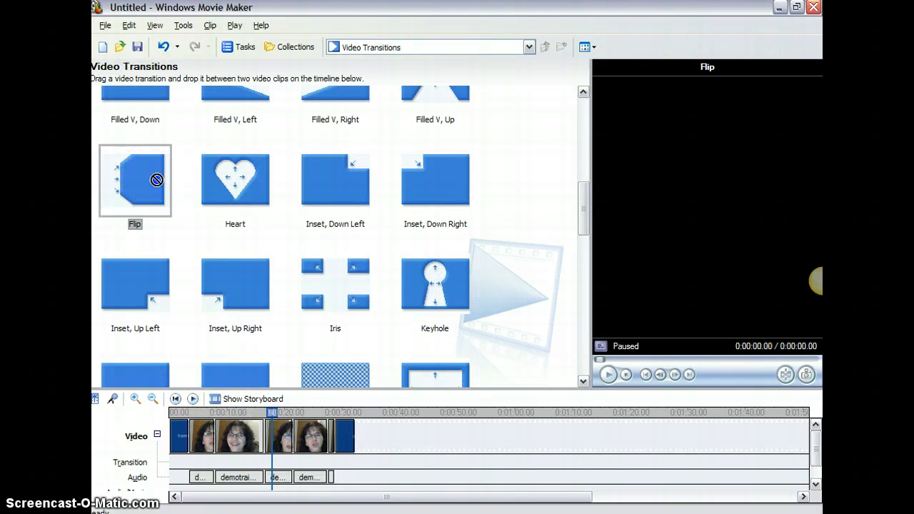
left_click_drag(231, 352, 215, 436)
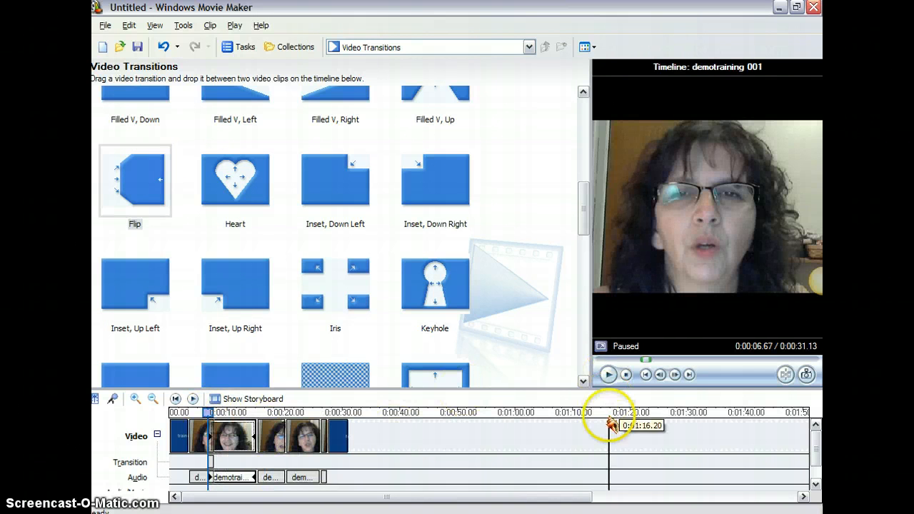
left_click(609, 375)
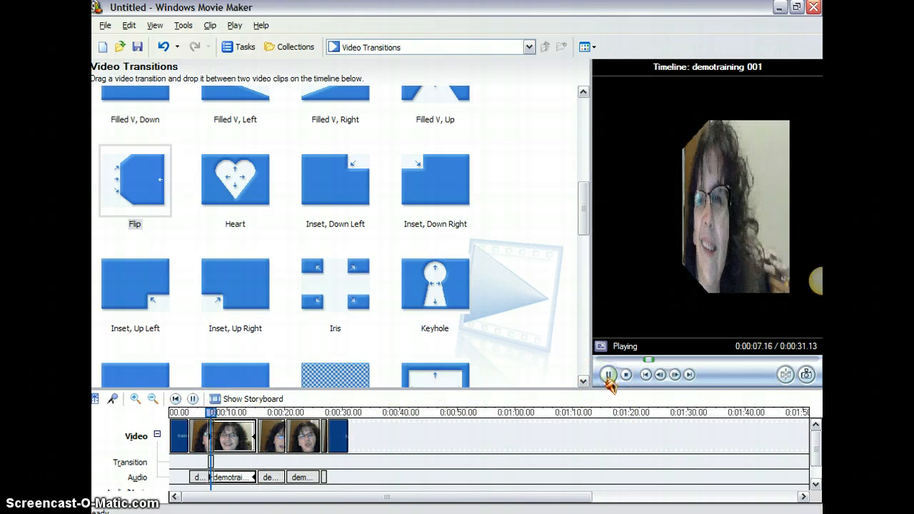
left_click(609, 375)
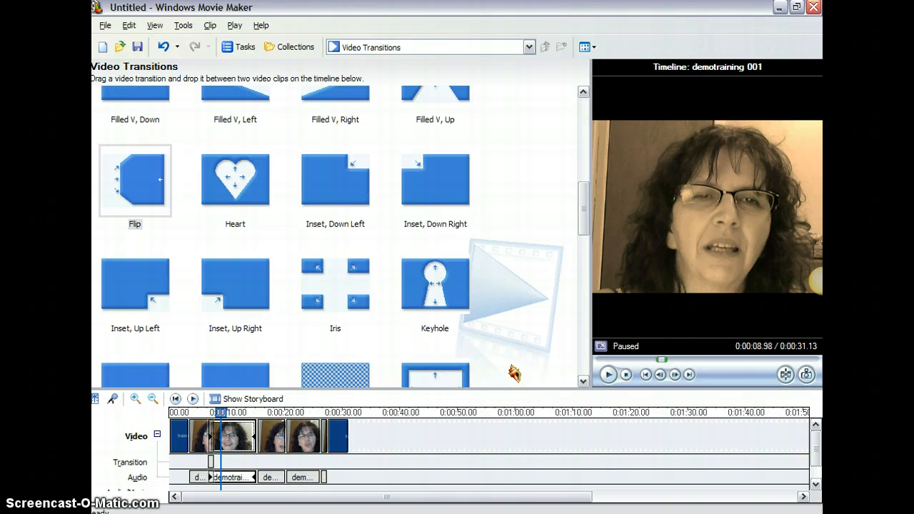
scroll(514, 373, "down", 3)
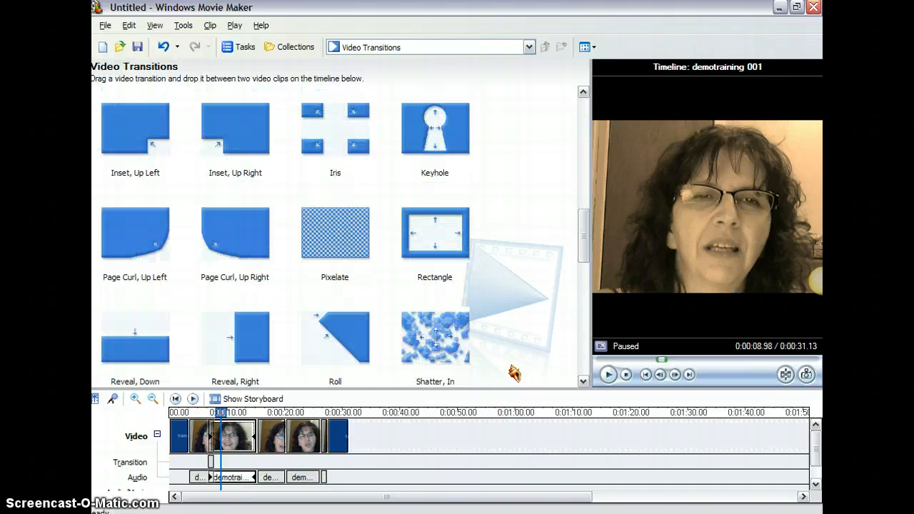
scroll(515, 373, "up", 12)
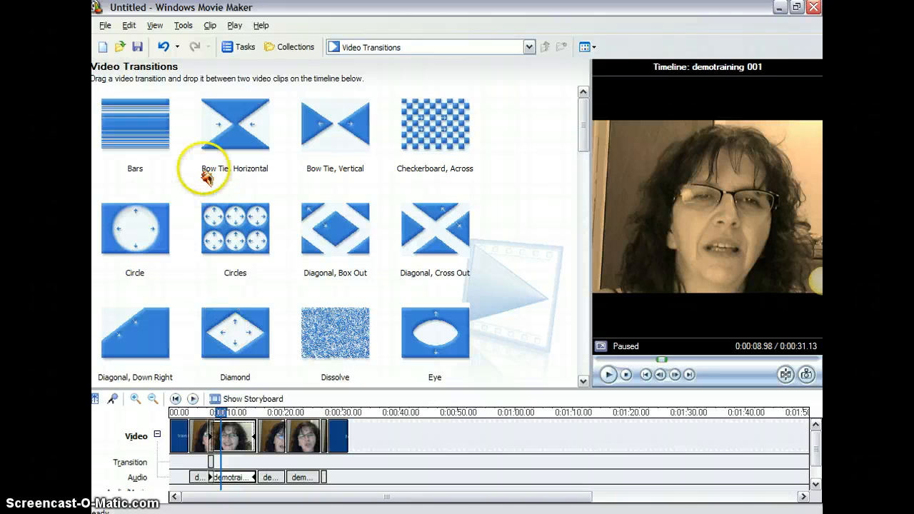
left_click(184, 26)
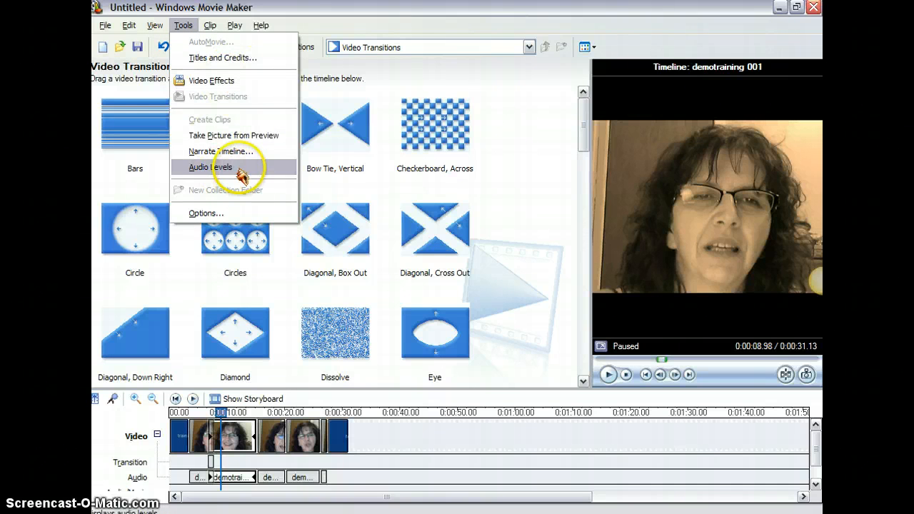
left_click(407, 188)
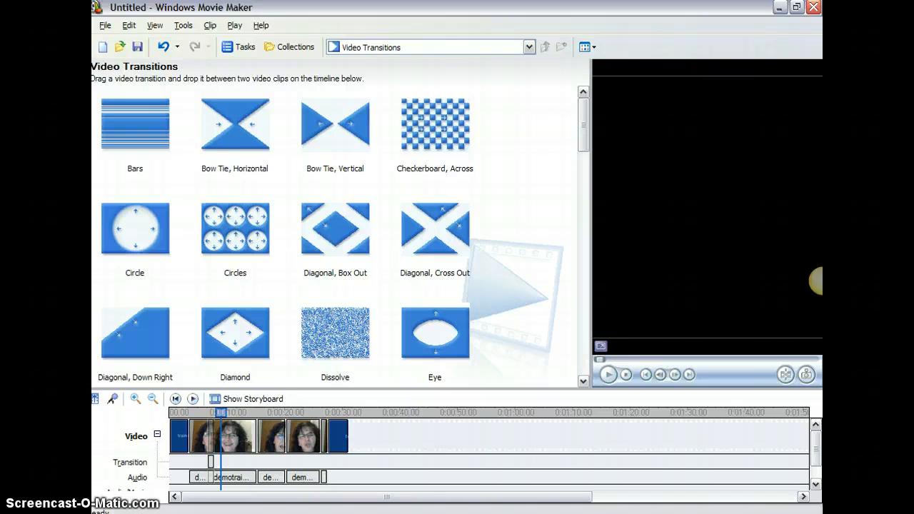
- Start saving the movie to My computer and try the file name demotraining in the My Videos folder
left_click(106, 26)
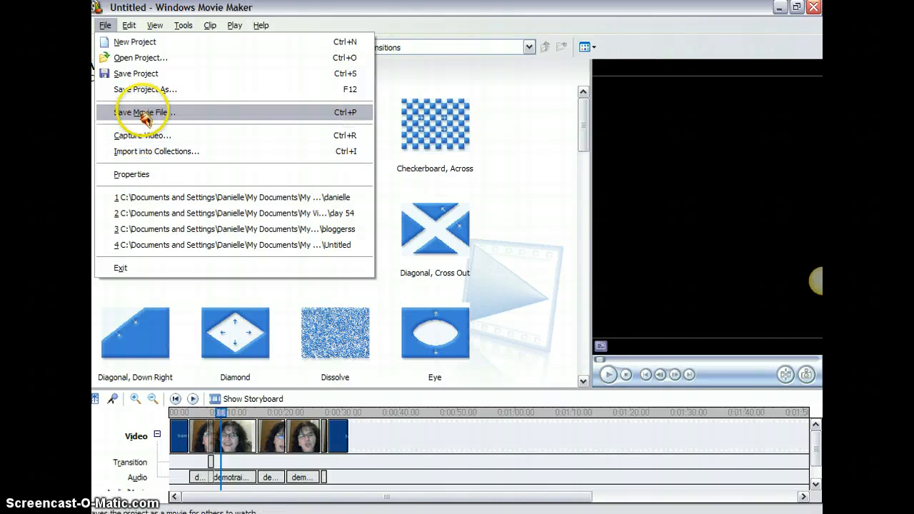
left_click(189, 119)
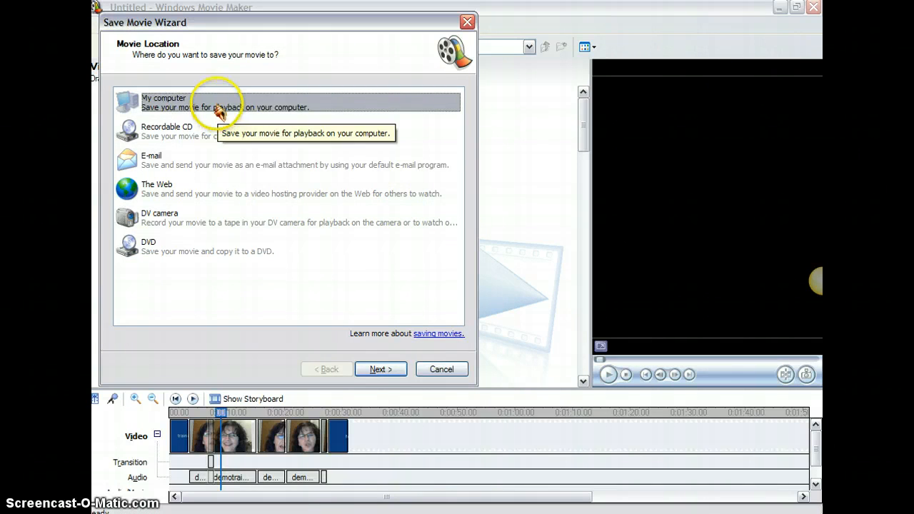
left_click(395, 375)
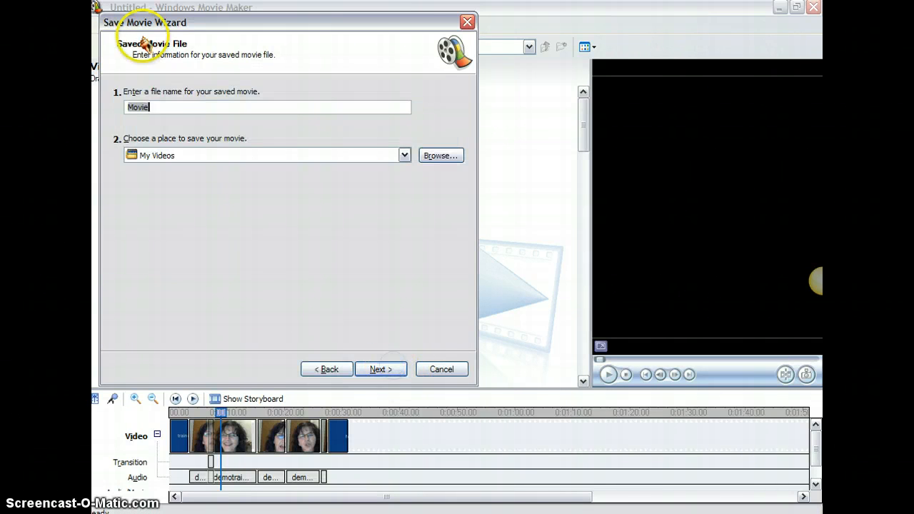
type("demotraining")
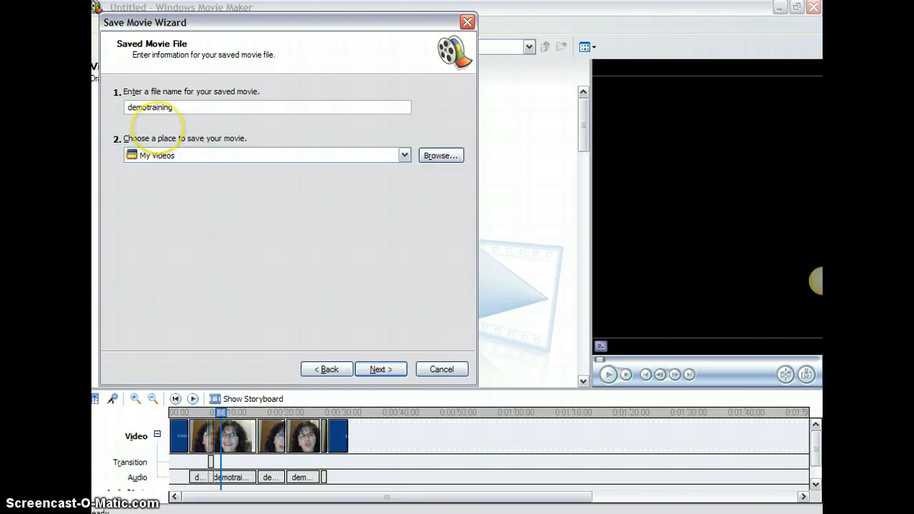
key("Return")
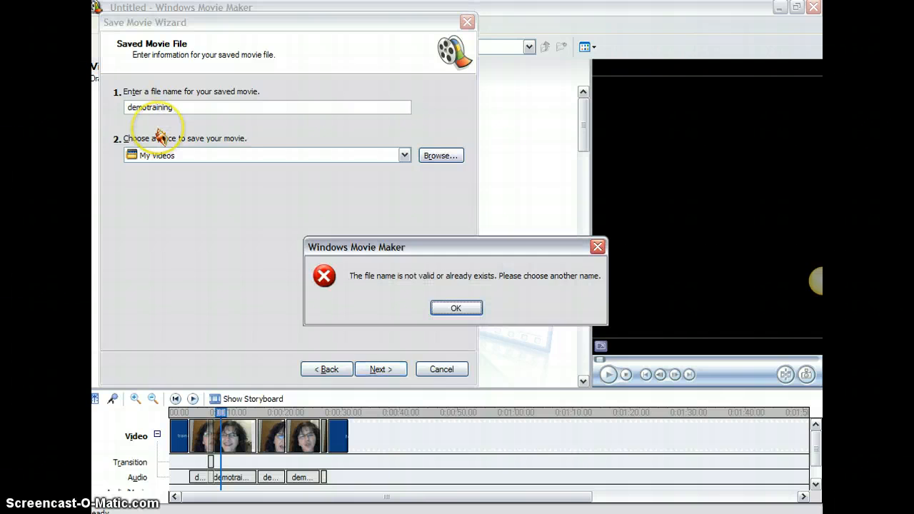
- Save the movie as demodemo in My Videos at best quality for playback on the computer, and play it on finishing
left_click(465, 308)
left_click(188, 105)
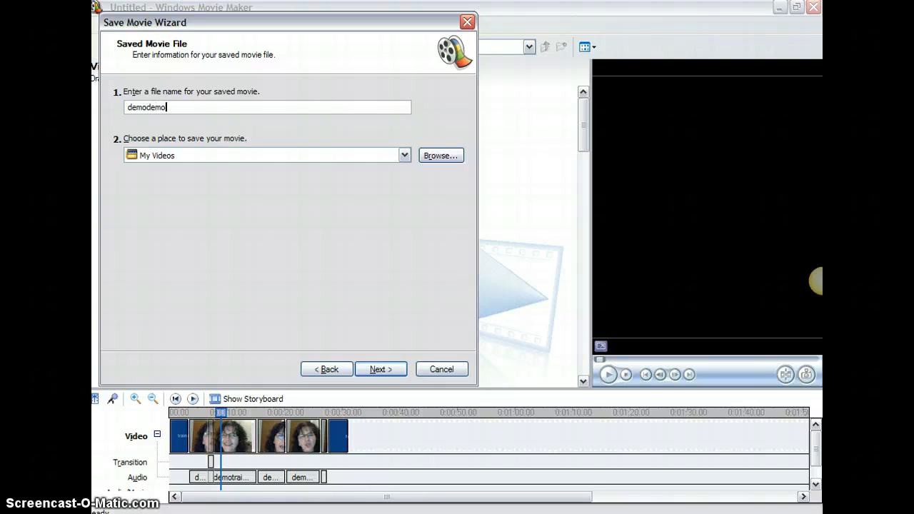
key("Return")
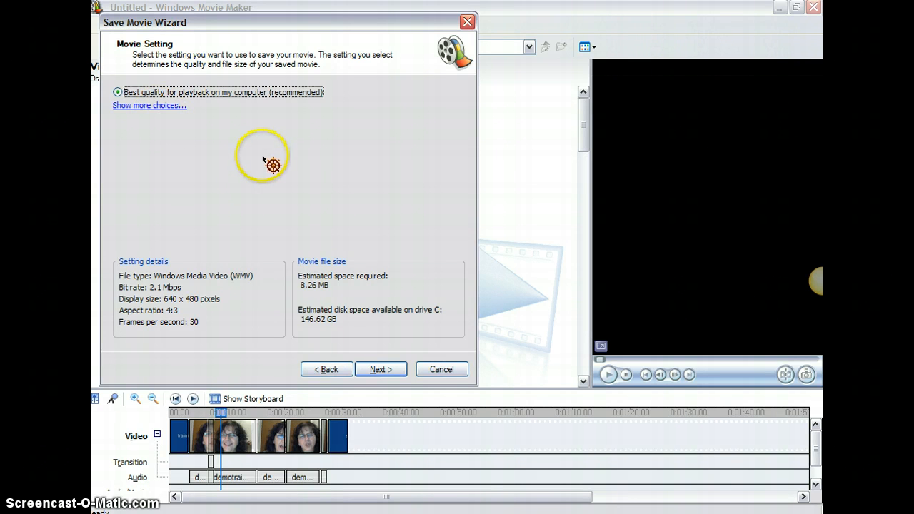
left_click(390, 374)
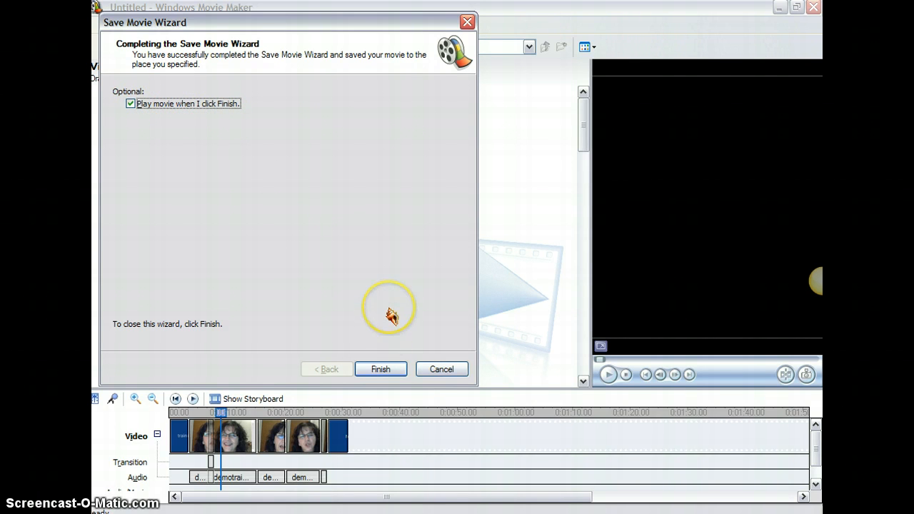
left_click(383, 375)
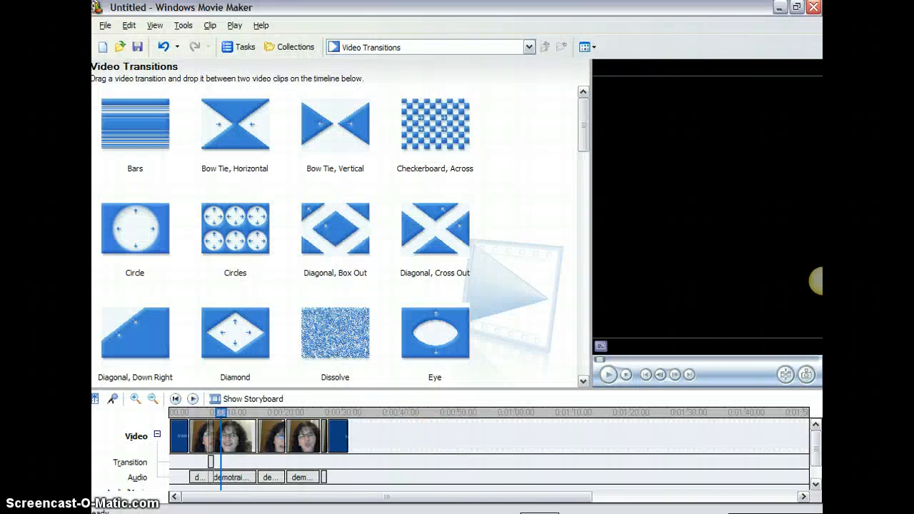
- Locate the saved demodemo movie in the My Videos folder, view its details and close the folder
left_click(528, 513)
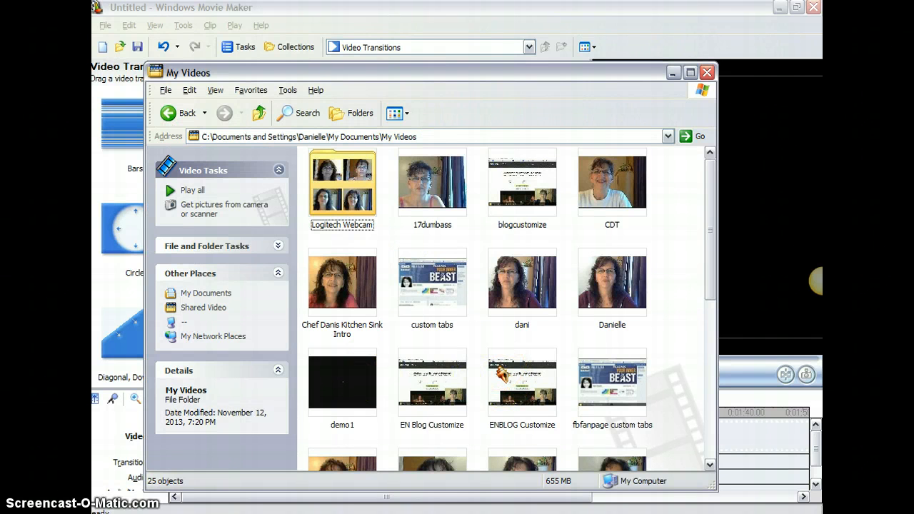
right_click(472, 346)
left_click(358, 386)
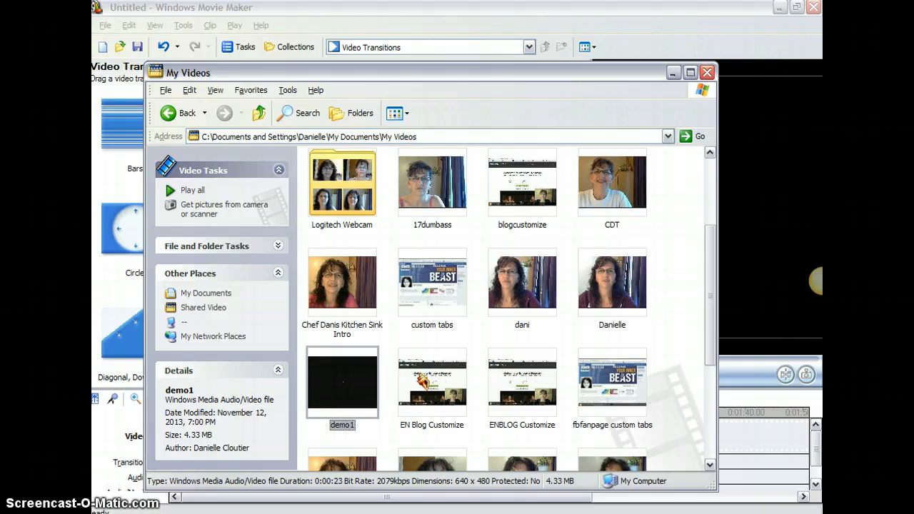
scroll(423, 381, "down", 5)
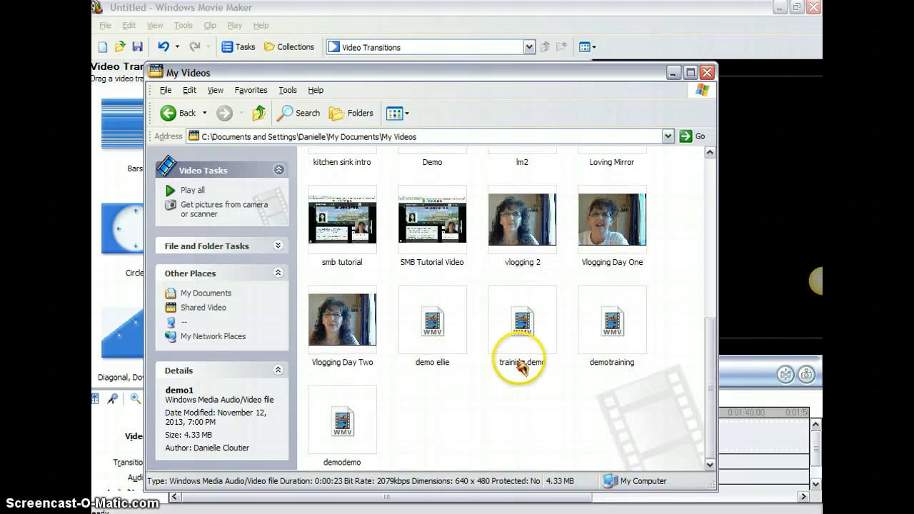
left_click(350, 424)
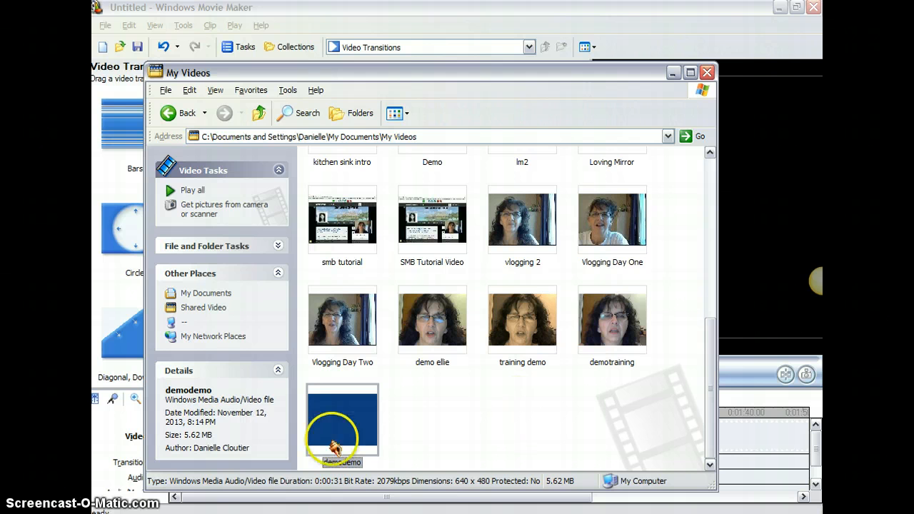
right_click(335, 416)
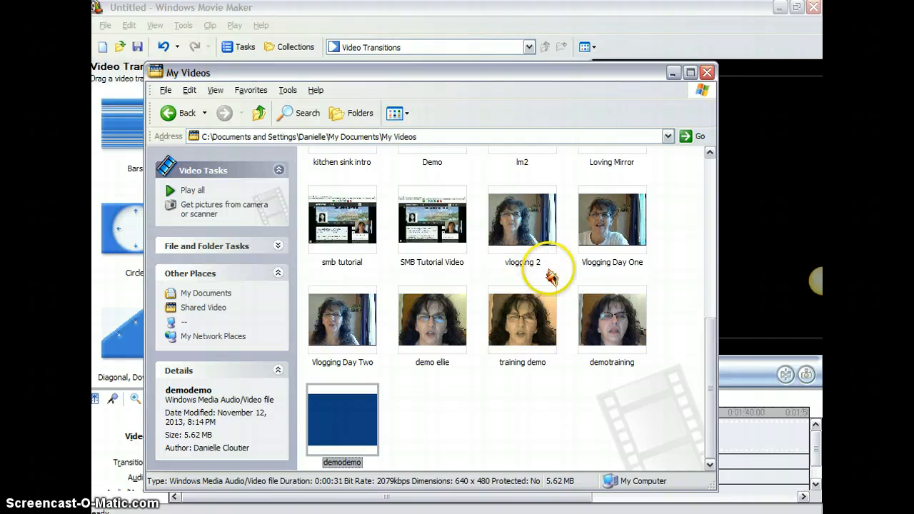
left_click(707, 73)
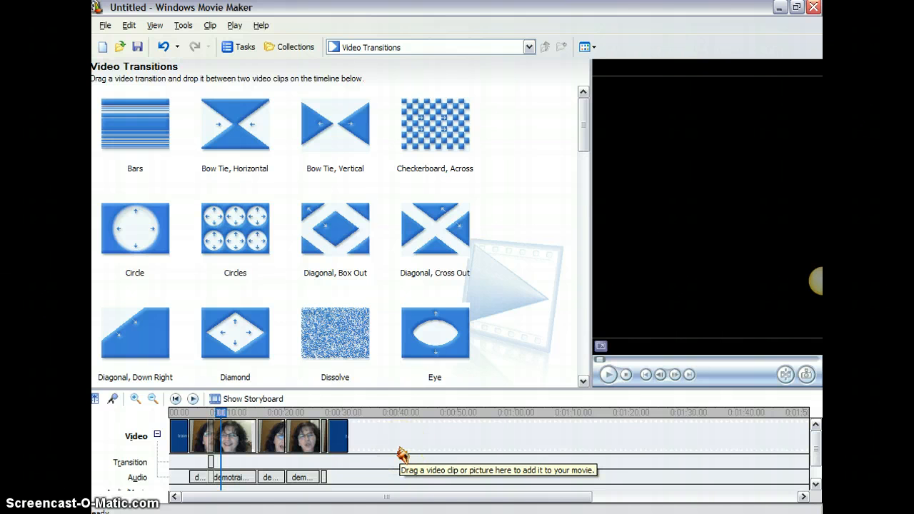
left_click(408, 464)
left_click(389, 469)
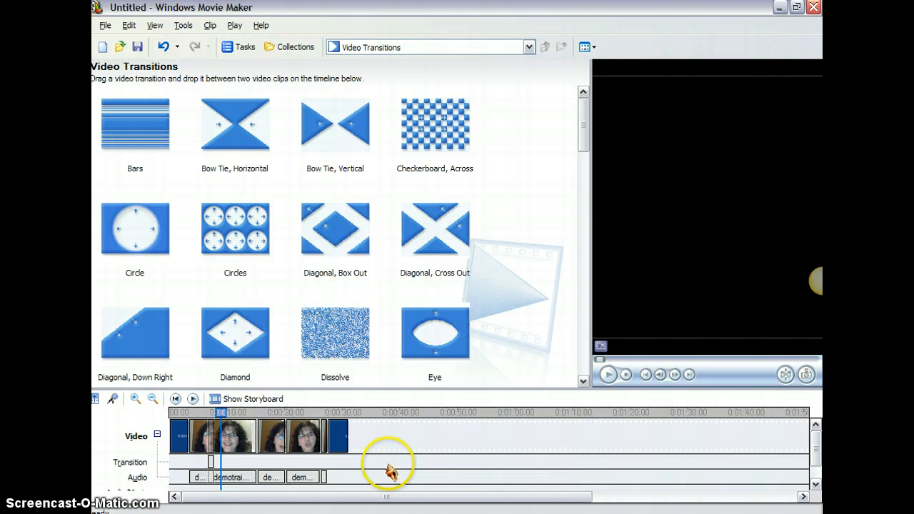